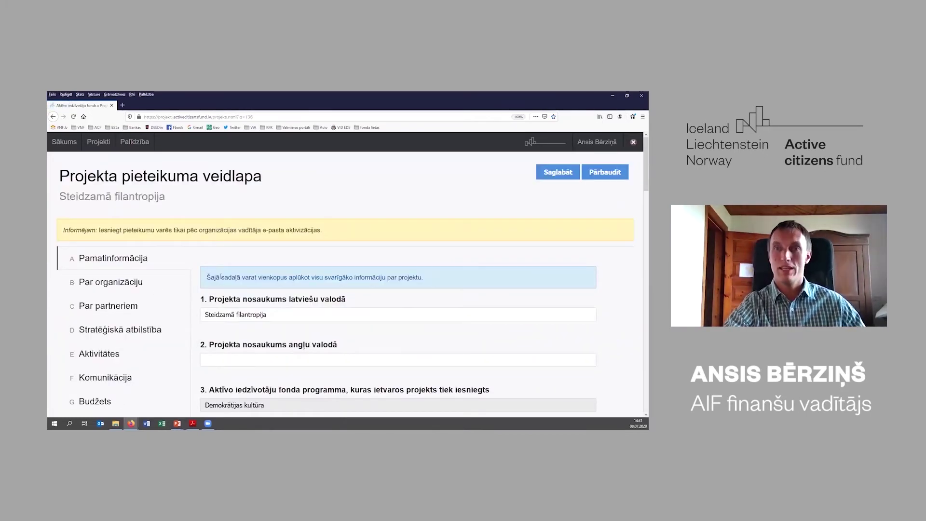
Open the Budžets section of the project application and go to the 1.1.1 Personāla izmaksas table.
{"action": "scroll", "coordinate": [213, 262], "scroll_direction": "down", "scroll_amount": 3}
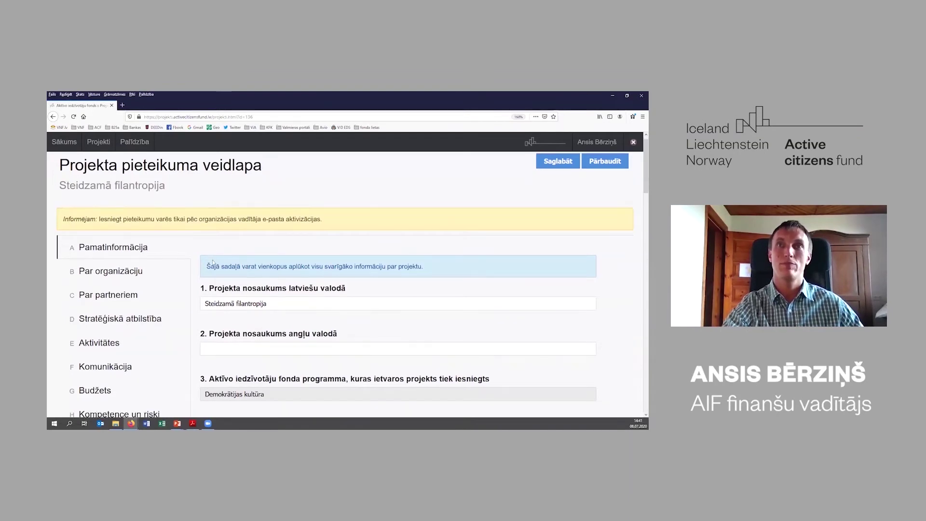
{"action": "left_click", "coordinate": [94, 244]}
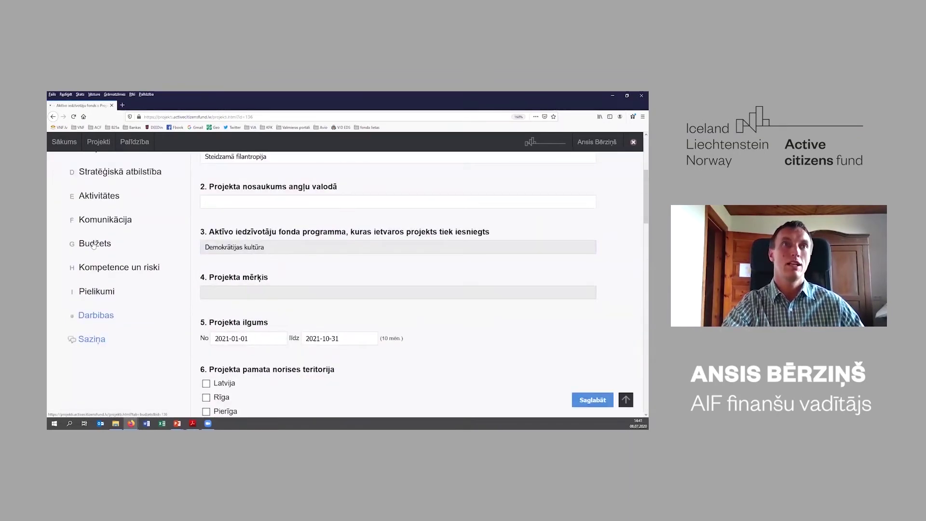
{"action": "scroll", "coordinate": [291, 308], "scroll_direction": "down", "scroll_amount": 2}
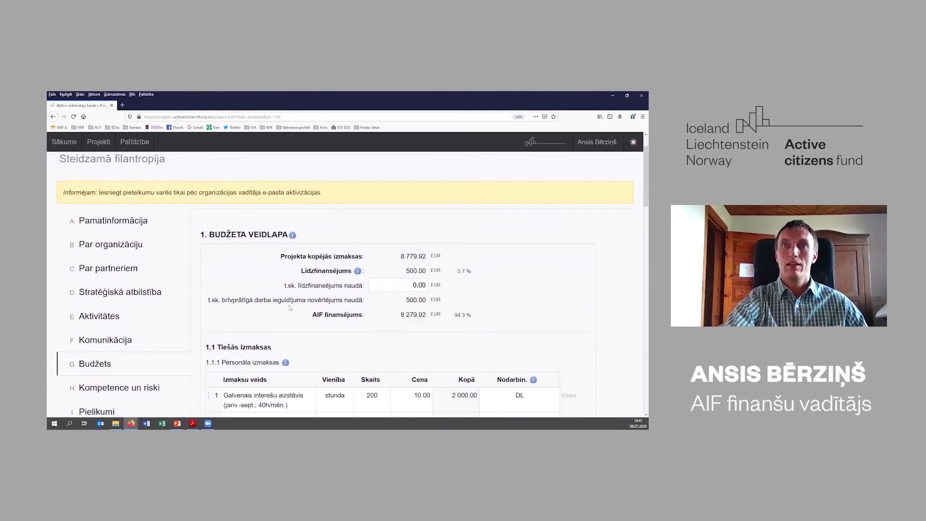
{"action": "scroll", "coordinate": [408, 256], "scroll_direction": "up", "scroll_amount": 1}
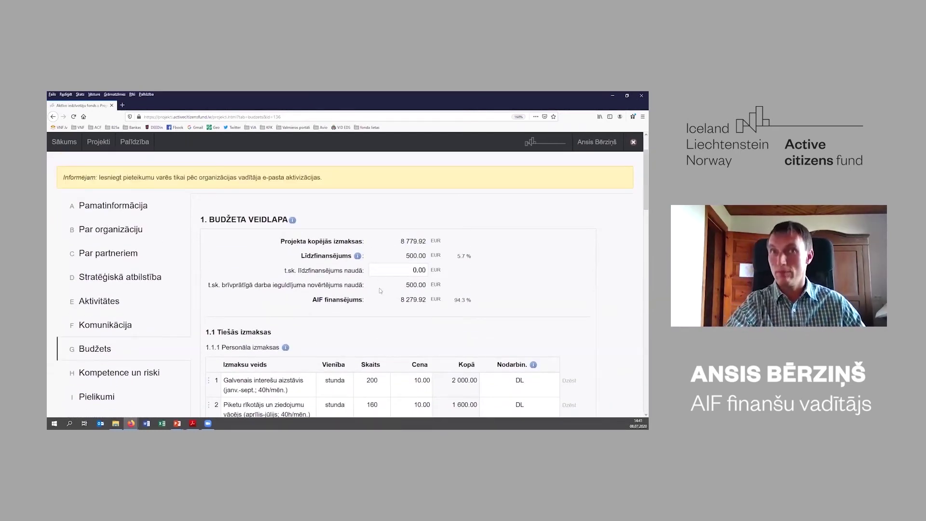
{"action": "scroll", "coordinate": [378, 291], "scroll_direction": "down", "scroll_amount": 3}
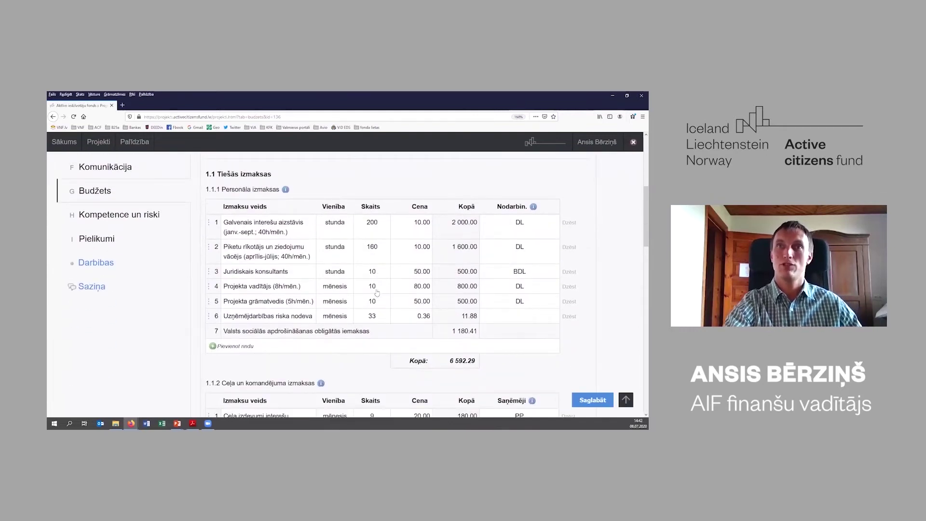
{"action": "scroll", "coordinate": [378, 293], "scroll_direction": "down", "scroll_amount": 1}
{"action": "scroll", "coordinate": [377, 293], "scroll_direction": "up", "scroll_amount": 1}
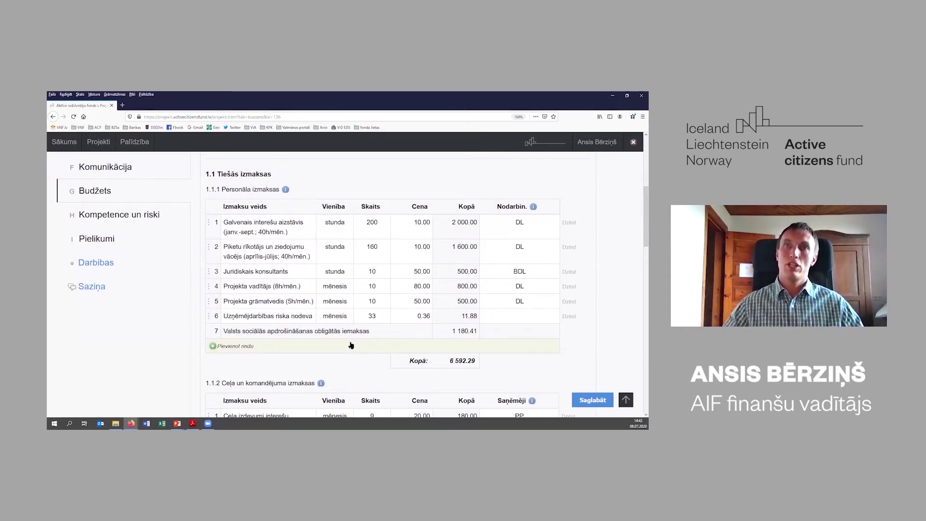
View the employment type options for the Galvenais interešu aizstāvis row in the personnel costs table.
{"action": "left_click", "coordinate": [524, 224]}
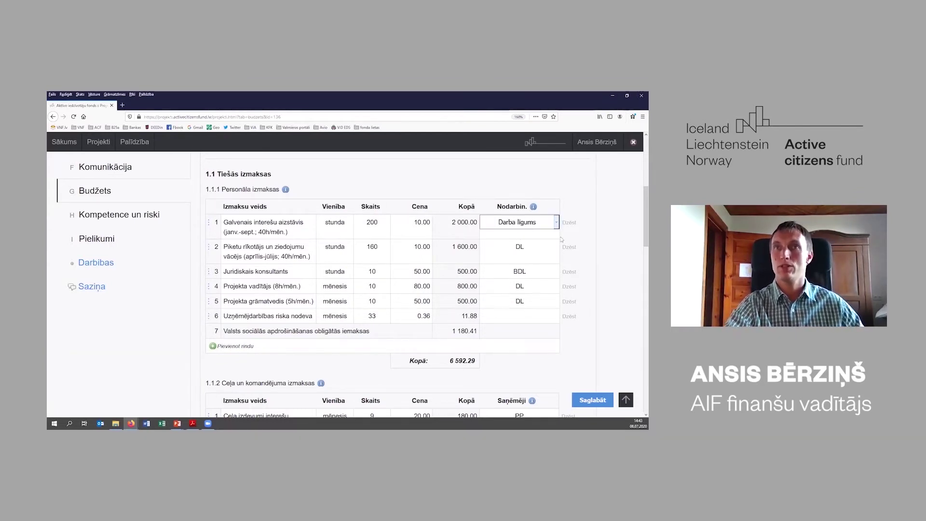
{"action": "left_click", "coordinate": [551, 225]}
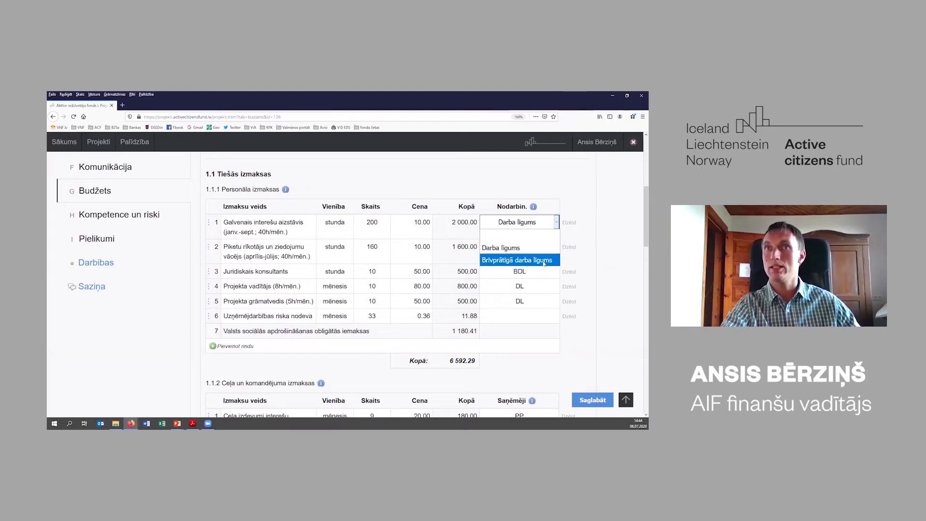
{"action": "left_click", "coordinate": [552, 205]}
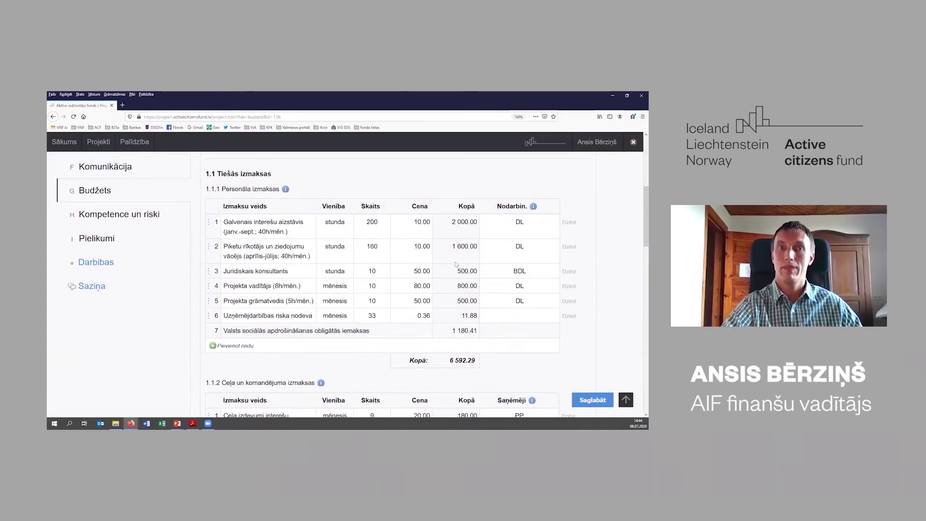
Look at the 1.1.5 Pakalpojumu izmaksas section, highlighting its heading, and return to the personnel costs.
{"action": "scroll", "coordinate": [436, 280], "scroll_direction": "down", "scroll_amount": 15}
{"action": "scroll", "coordinate": [435, 282], "scroll_direction": "down", "scroll_amount": 2}
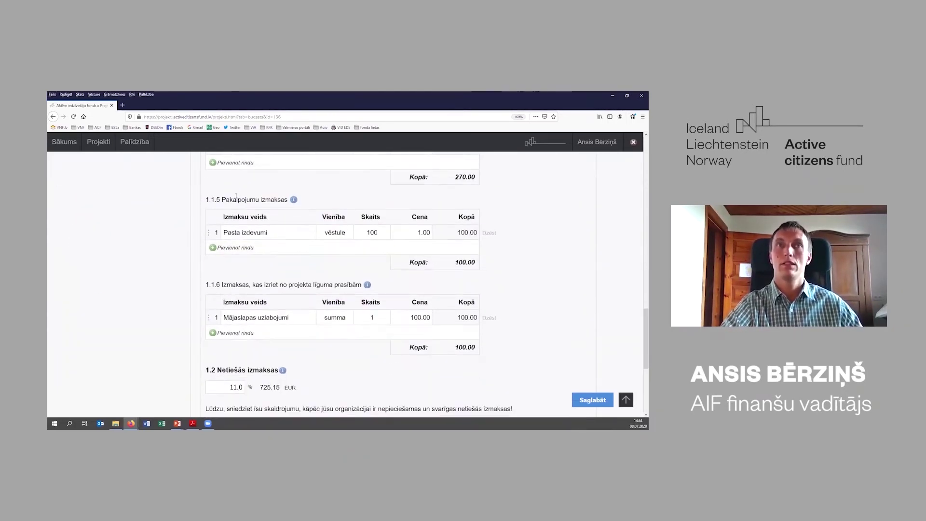
{"action": "triple_click", "coordinate": [258, 198]}
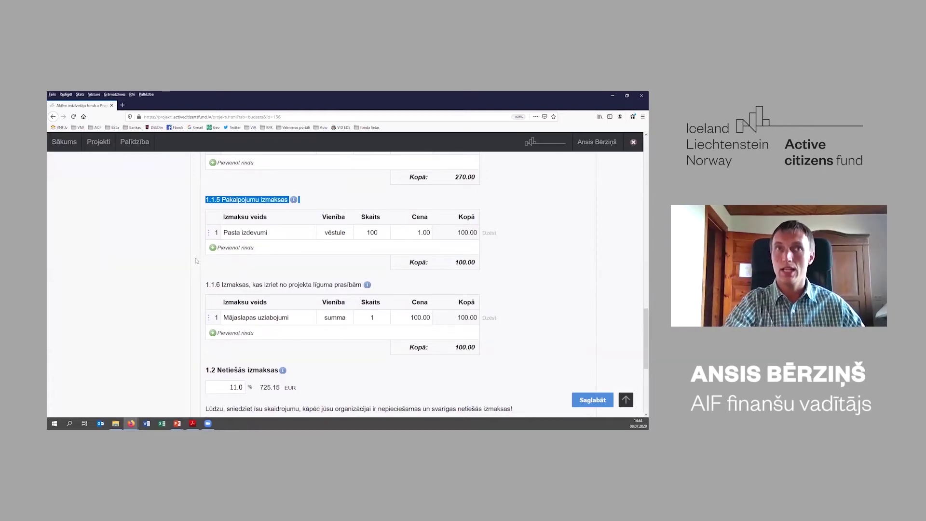
{"action": "scroll", "coordinate": [217, 279], "scroll_direction": "up", "scroll_amount": 15}
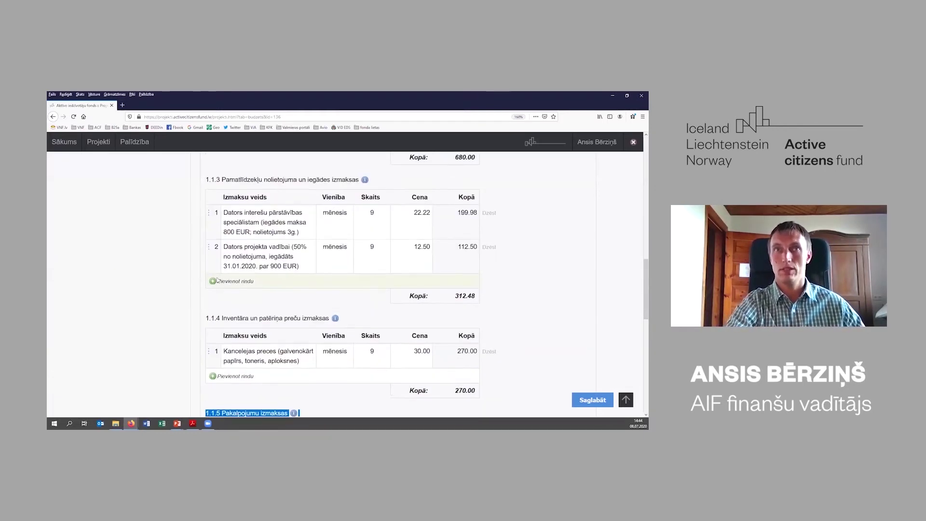
{"action": "scroll", "coordinate": [217, 279], "scroll_direction": "down", "scroll_amount": 5}
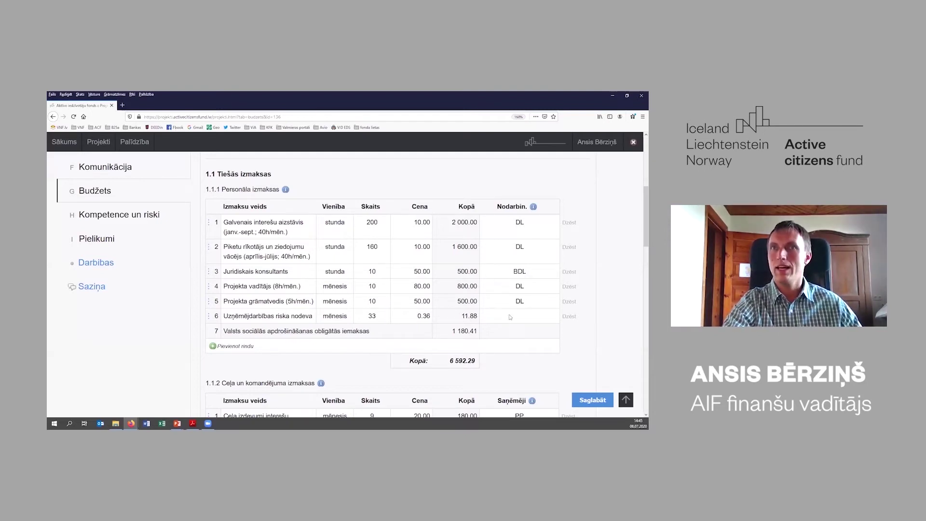
Check the employment type options for the Uzņēmējdarbības riska nodeva row, choosing the blank option.
{"action": "left_click", "coordinate": [532, 318]}
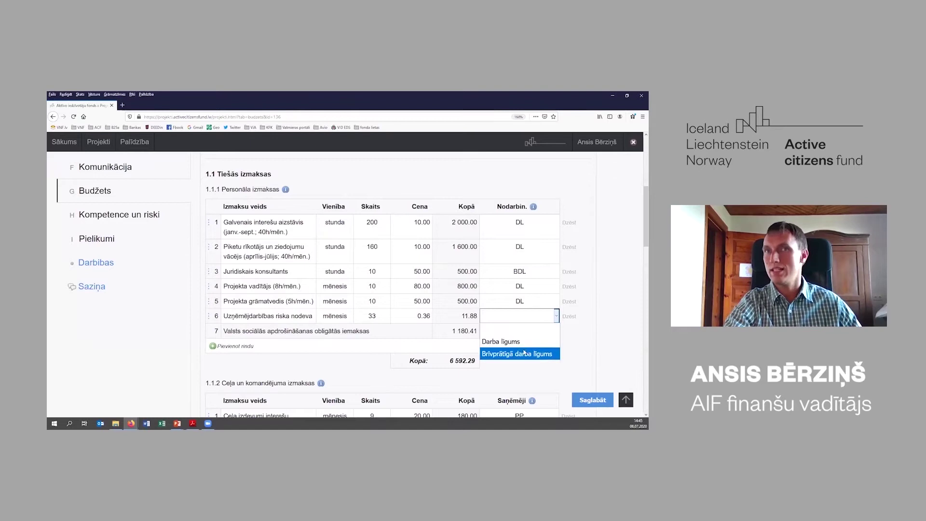
{"action": "left_click", "coordinate": [517, 332]}
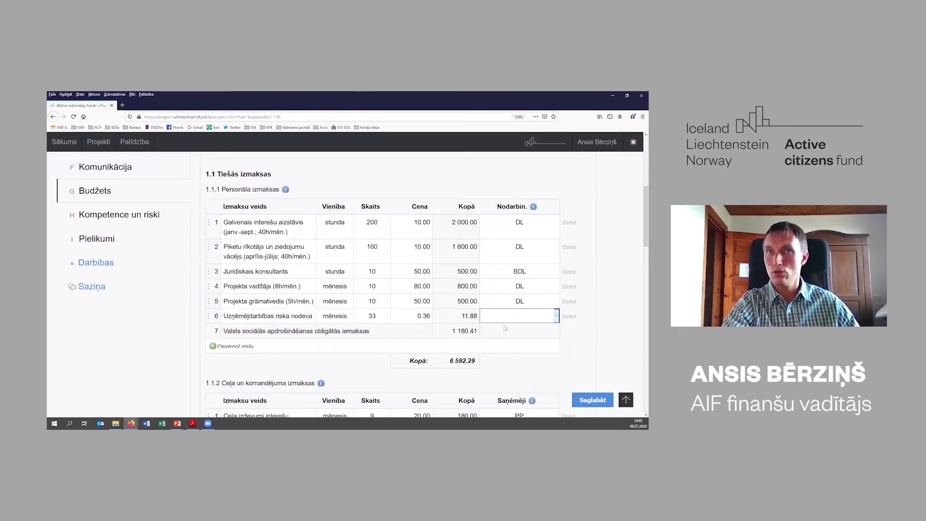
{"action": "left_click", "coordinate": [466, 316]}
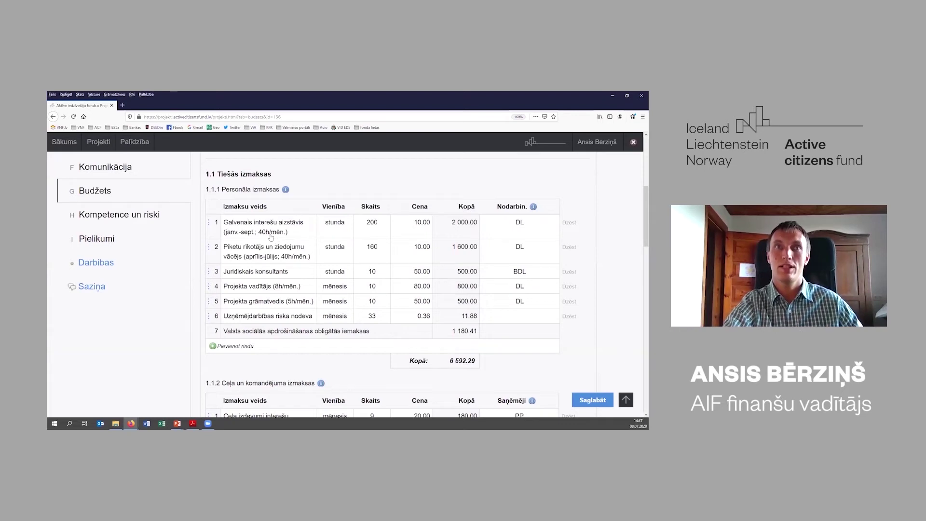
Set the quantity of the Galvenais interešu aizstāvis row to 360 and check the AIF financing amount in the budget summary.
{"action": "left_click", "coordinate": [373, 224]}
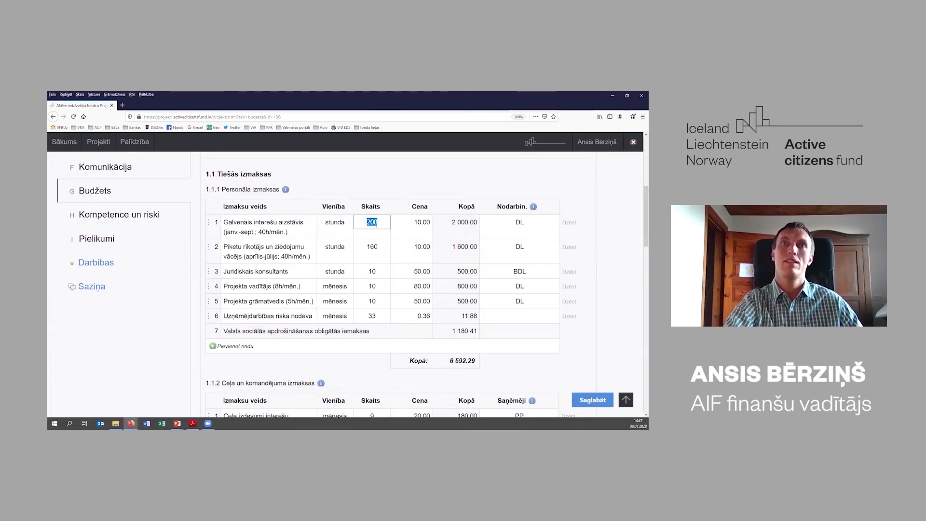
{"action": "type", "text": "6"}
{"action": "type", "text": "360"}
{"action": "key", "text": "Return"}
{"action": "scroll", "coordinate": [455, 236], "scroll_direction": "up", "scroll_amount": 1}
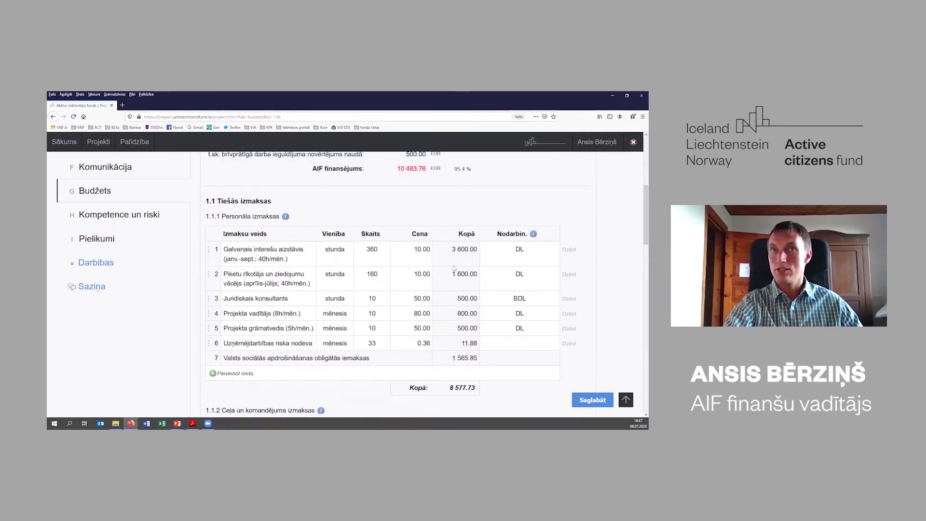
{"action": "scroll", "coordinate": [456, 267], "scroll_direction": "up", "scroll_amount": 4}
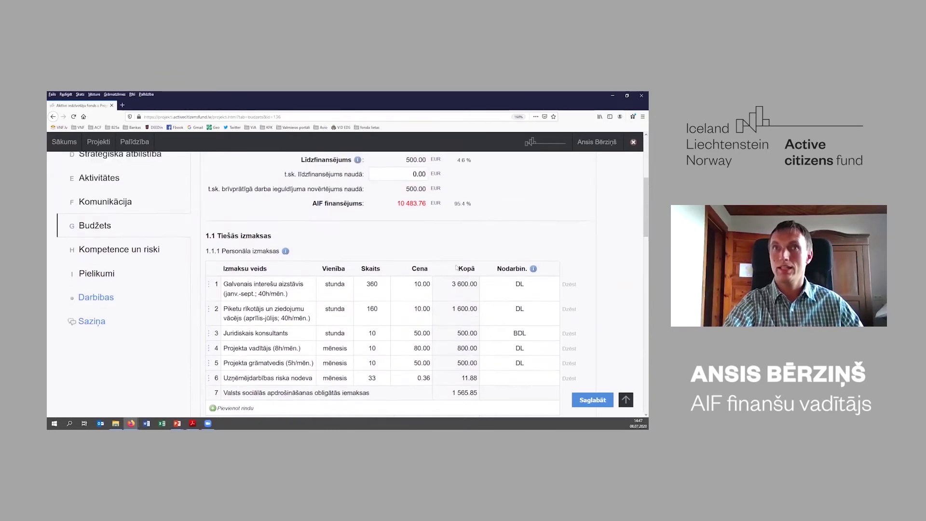
{"action": "left_click_drag", "start_coordinate": [398, 274], "coordinate": [470, 284]}
{"action": "left_click", "coordinate": [410, 279]}
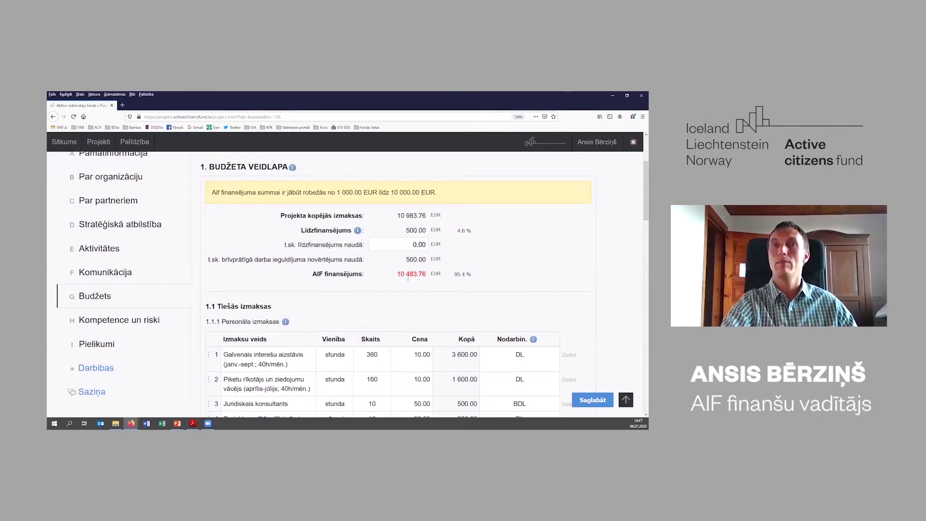
Set the cash co-financing (līdzfinansējums naudā) in the budget summary to 500.00 EUR.
{"action": "scroll", "coordinate": [408, 276], "scroll_direction": "down", "scroll_amount": 2}
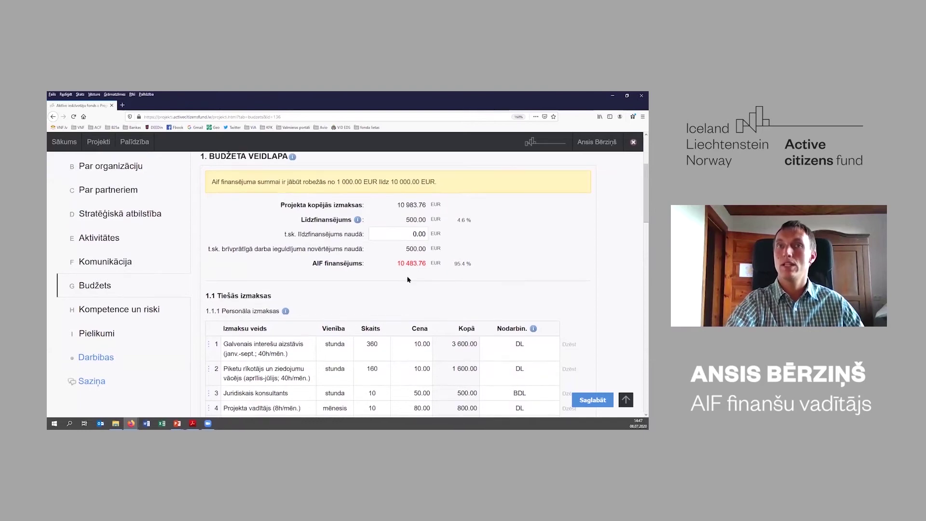
{"action": "scroll", "coordinate": [409, 242], "scroll_direction": "up", "scroll_amount": 2}
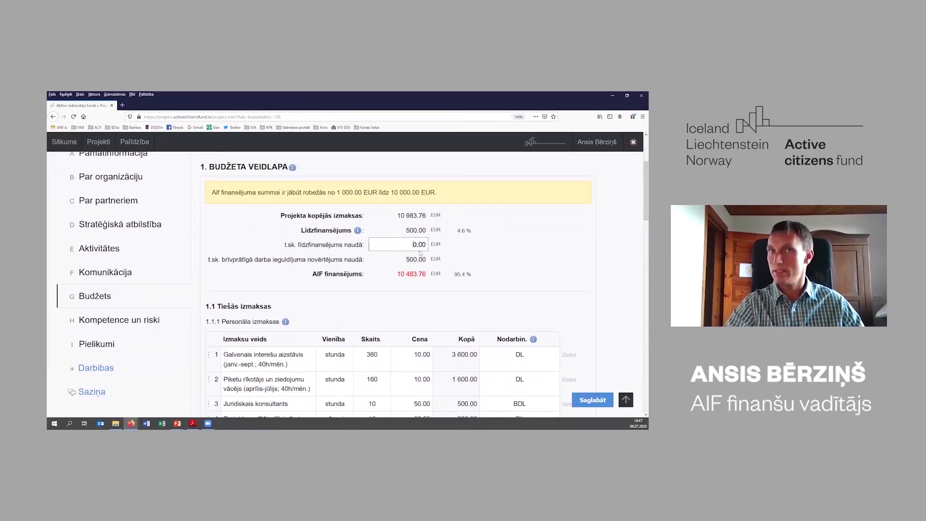
{"action": "type", "text": "5"}
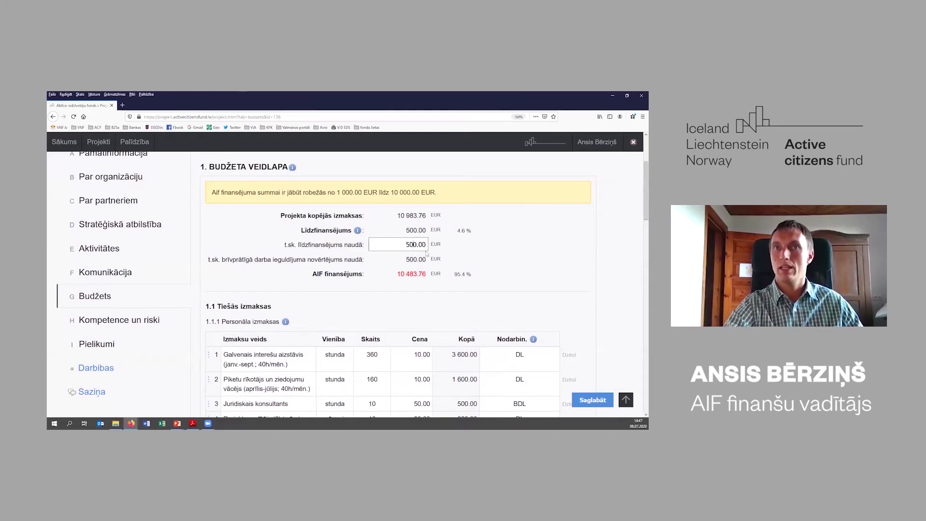
{"action": "type", "text": "0"}
{"action": "left_click", "coordinate": [493, 254]}
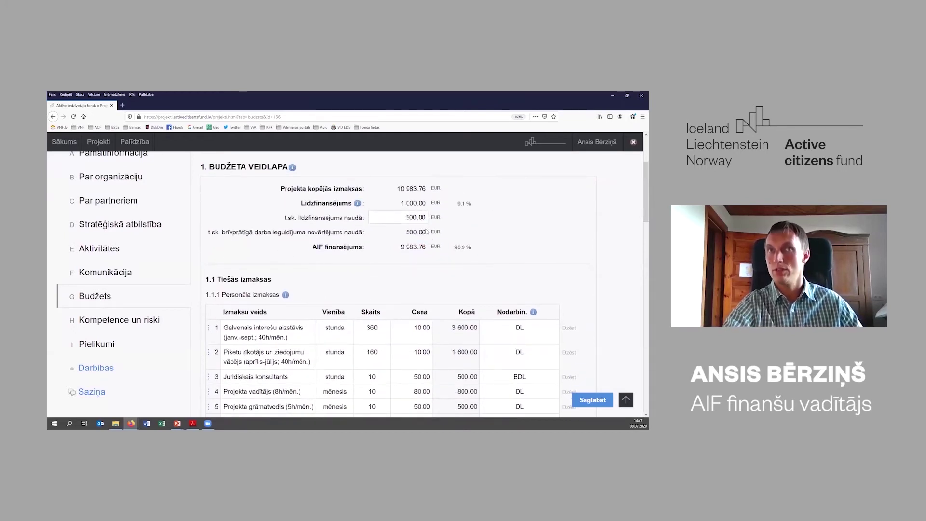
Clear the cash co-financing amount in the budget summary.
{"action": "left_click", "coordinate": [415, 217]}
{"action": "key", "text": "ctrl+a"}
{"action": "key", "text": "BackSpace"}
{"action": "left_click", "coordinate": [488, 228]}
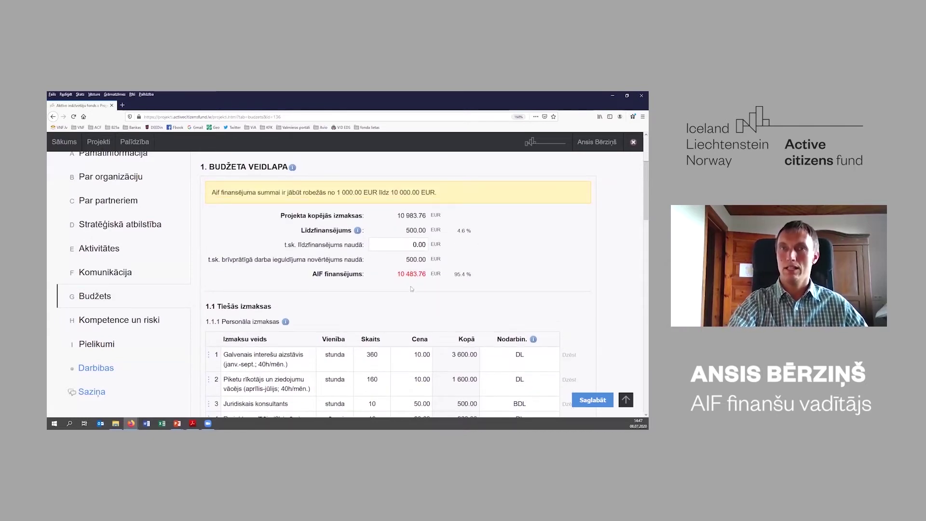
Review the personnel costs table and the 1.1.2 Ceļa un komandējuma izmaksas table below it.
{"action": "scroll", "coordinate": [410, 277], "scroll_direction": "down", "scroll_amount": 1}
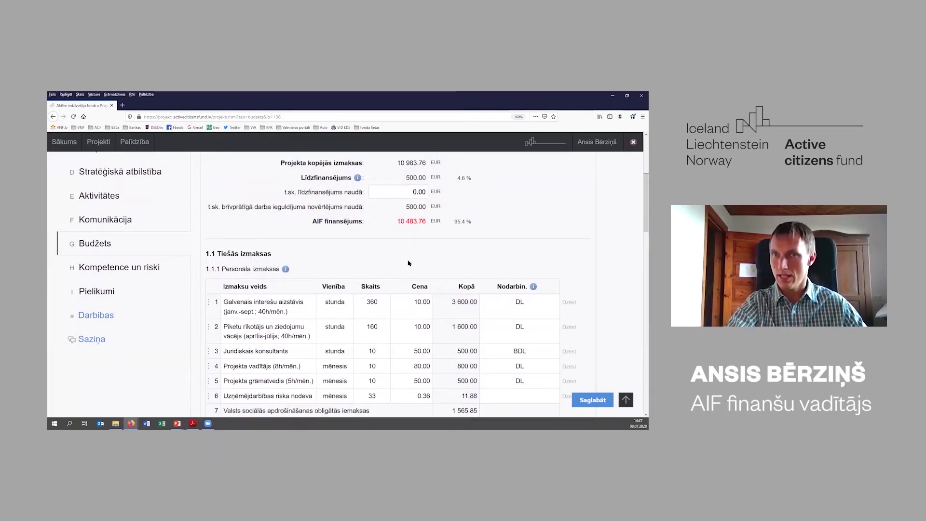
{"action": "scroll", "coordinate": [407, 265], "scroll_direction": "down", "scroll_amount": 1}
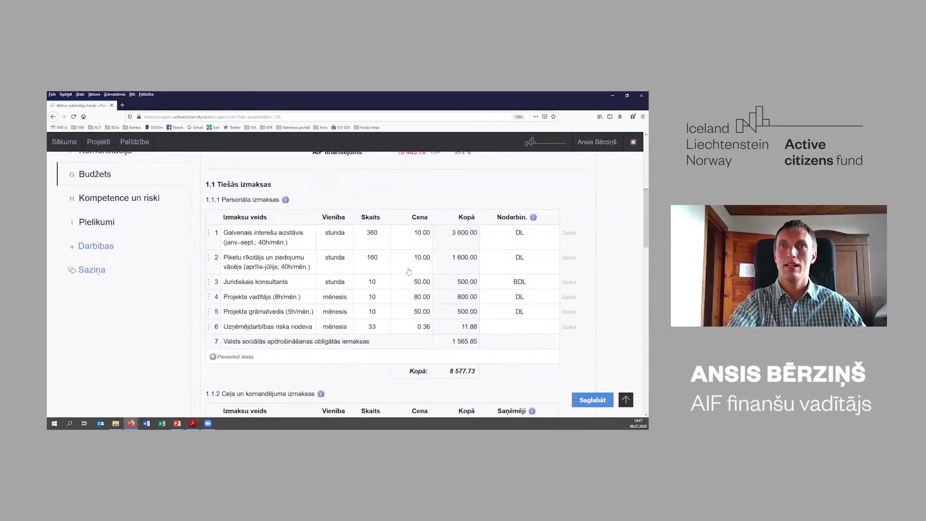
{"action": "scroll", "coordinate": [408, 270], "scroll_direction": "down", "scroll_amount": 1}
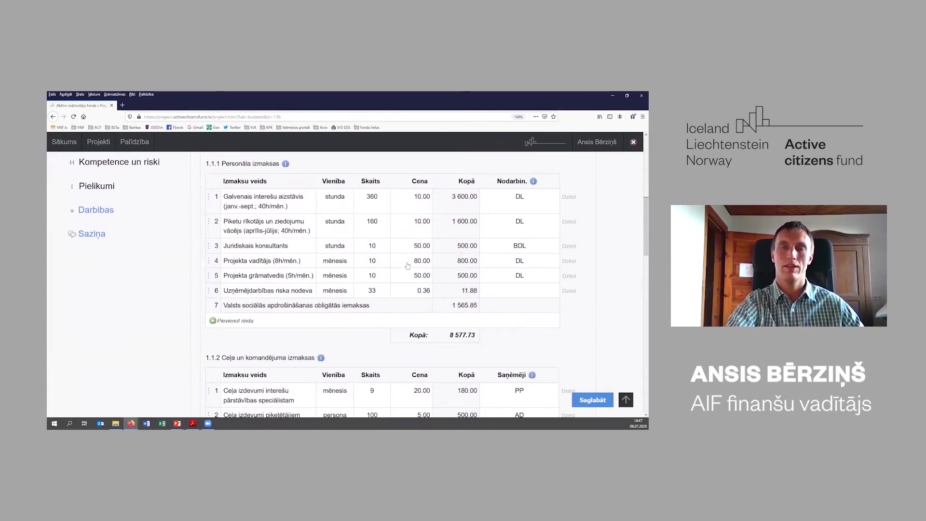
{"action": "scroll", "coordinate": [404, 256], "scroll_direction": "up", "scroll_amount": 1}
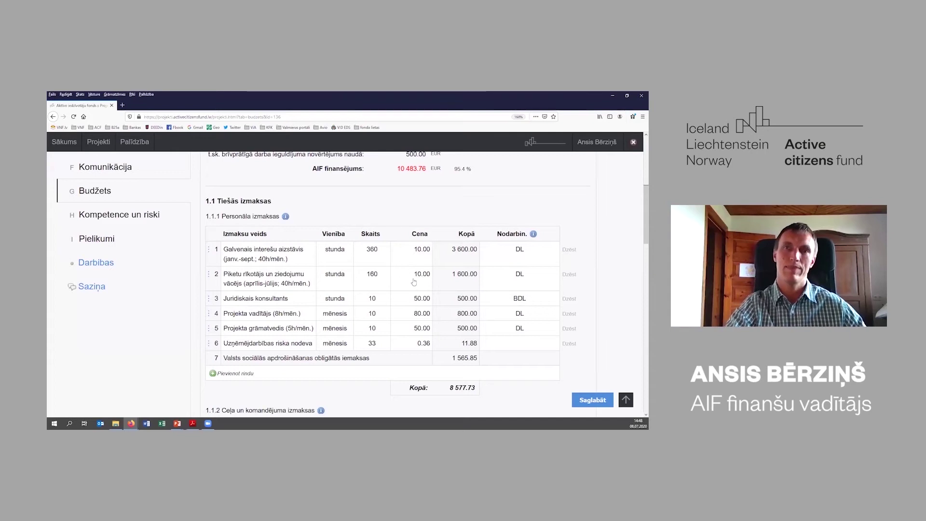
{"action": "scroll", "coordinate": [426, 288], "scroll_direction": "down", "scroll_amount": 2}
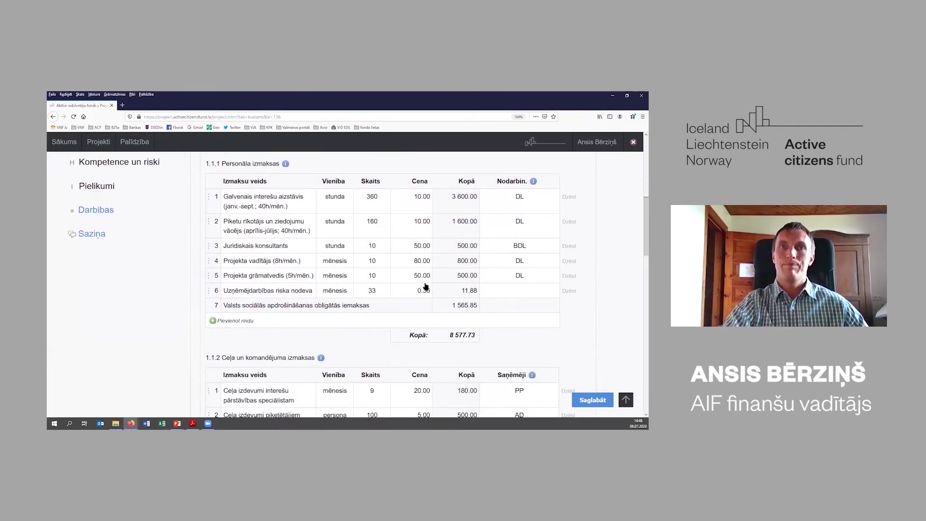
{"action": "scroll", "coordinate": [427, 288], "scroll_direction": "down", "scroll_amount": 4}
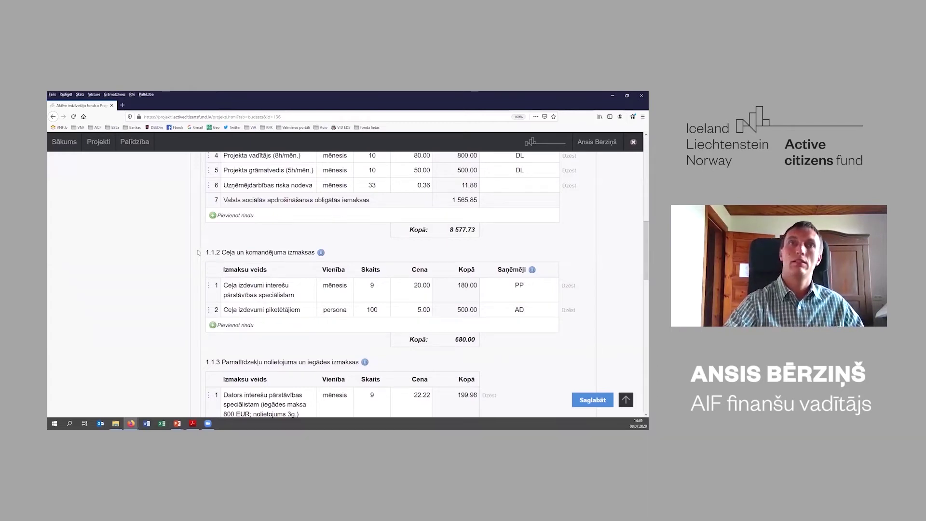
{"action": "scroll", "coordinate": [235, 254], "scroll_direction": "down", "scroll_amount": 1}
{"action": "scroll", "coordinate": [235, 255], "scroll_direction": "up", "scroll_amount": 1}
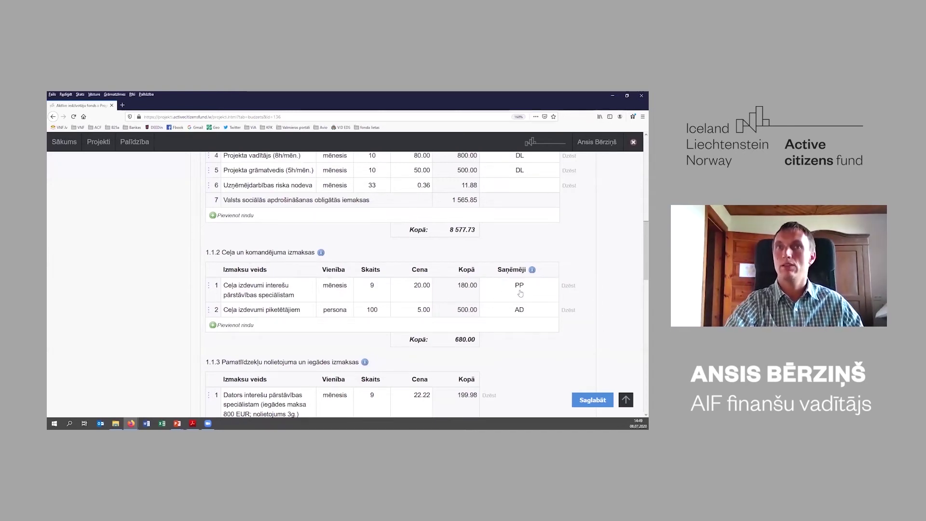
Choose Projekta personālam (darbiniekiem un brīvprātīgajiem) as the recipient of the Ceļa izdevumi interešu pārstāvības speciālistam row in table 1.1.2.
{"action": "scroll", "coordinate": [521, 293], "scroll_direction": "down", "scroll_amount": 1}
{"action": "left_click", "coordinate": [520, 233]}
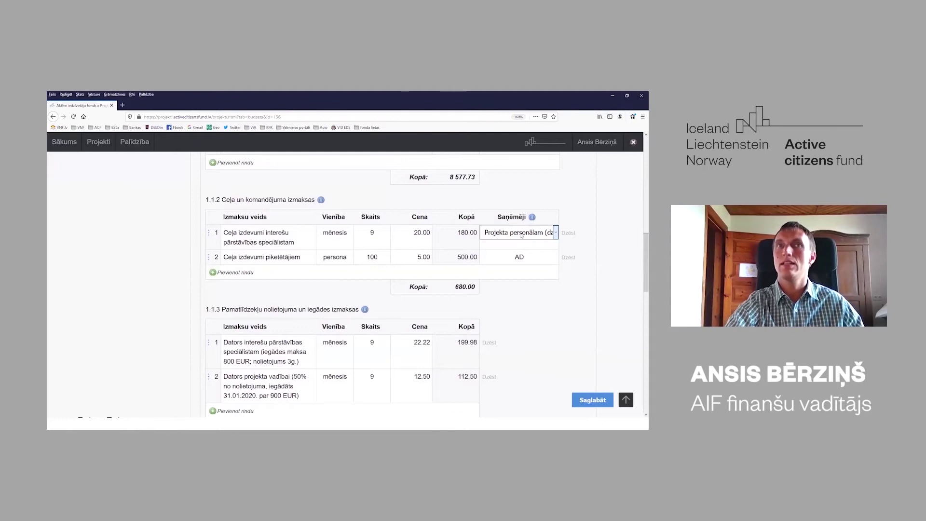
{"action": "left_click", "coordinate": [521, 235]}
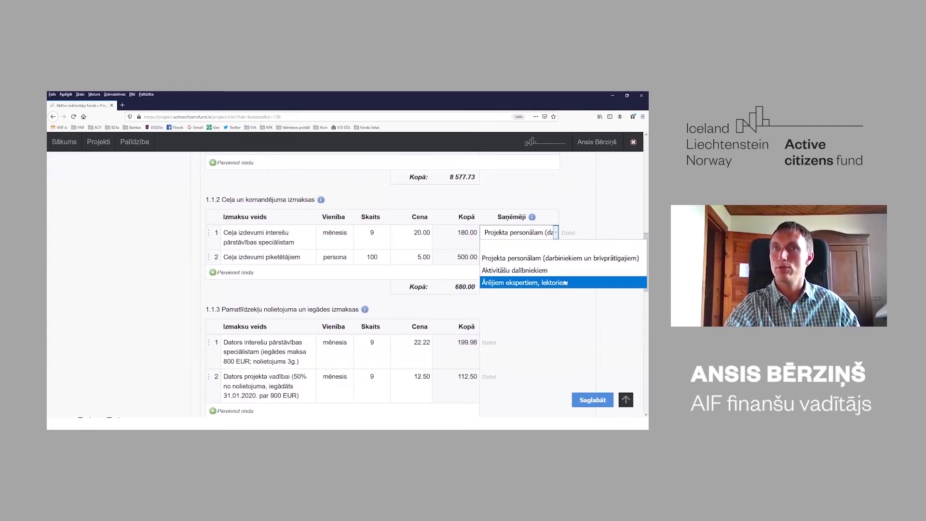
{"action": "left_click", "coordinate": [542, 258]}
Choose Aktivitāšu dalībniekiem as the recipient of the Ceļa izdevumi piketētājiem row and delete the empty third row of the travel costs table.
{"action": "left_click", "coordinate": [523, 256]}
{"action": "left_click", "coordinate": [523, 257]}
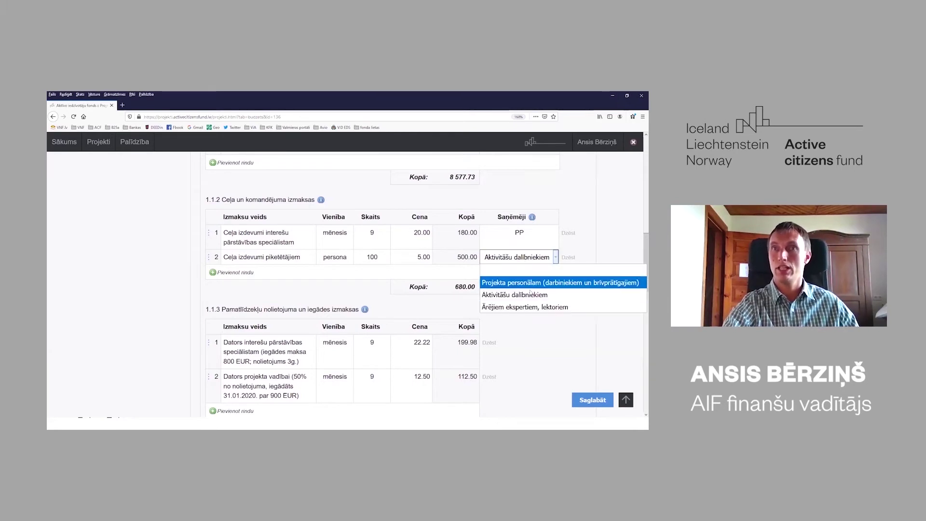
{"action": "left_click", "coordinate": [539, 295]}
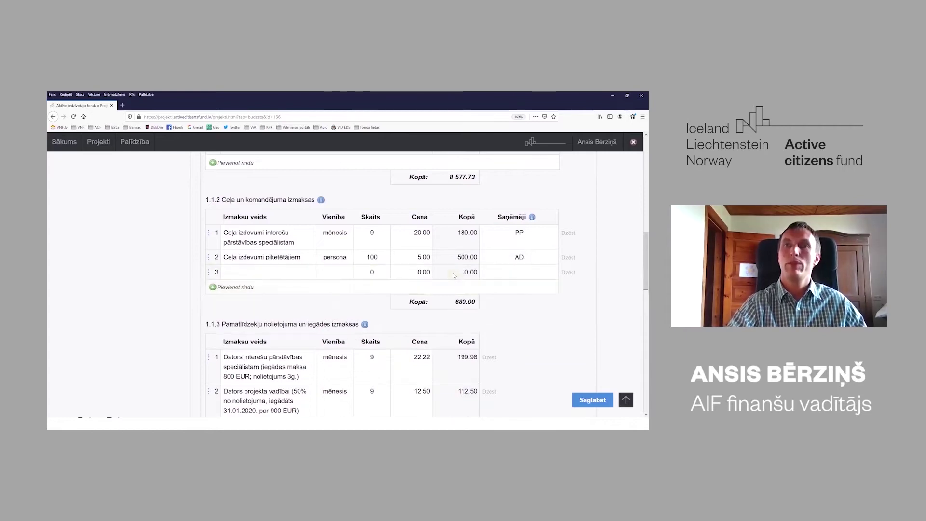
{"action": "left_click", "coordinate": [567, 273]}
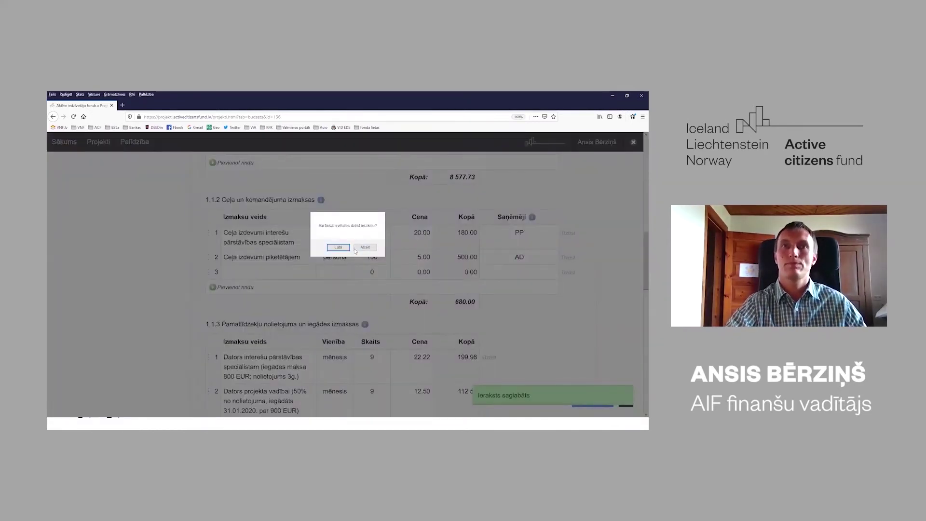
{"action": "left_click", "coordinate": [338, 247]}
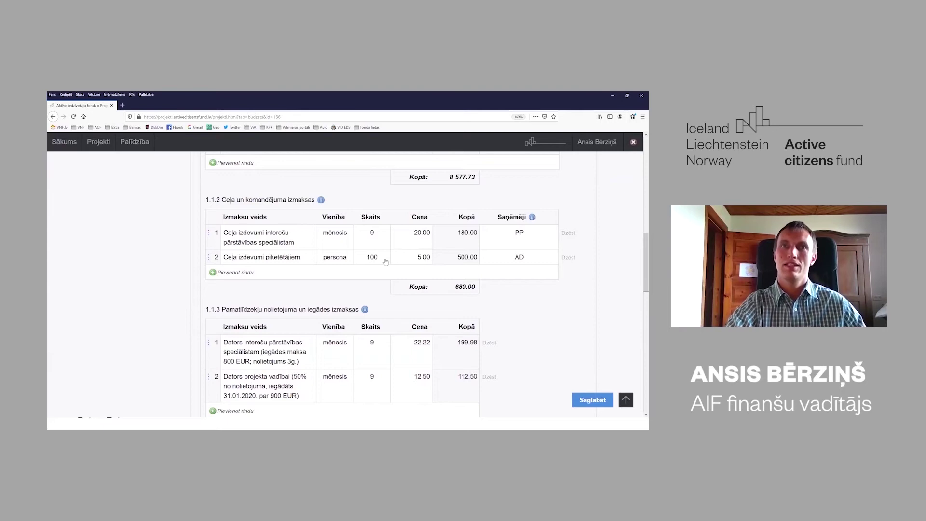
Check the recipient options of the Ceļa izdevumi piketētājiem row and keep Aktivitāšu dalībniekiem selected.
{"action": "left_click", "coordinate": [512, 259]}
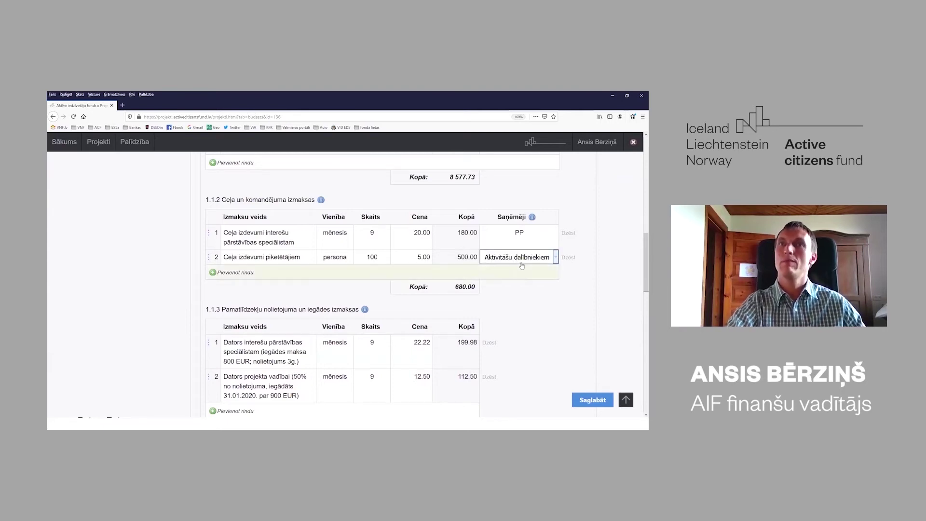
{"action": "left_click", "coordinate": [514, 258]}
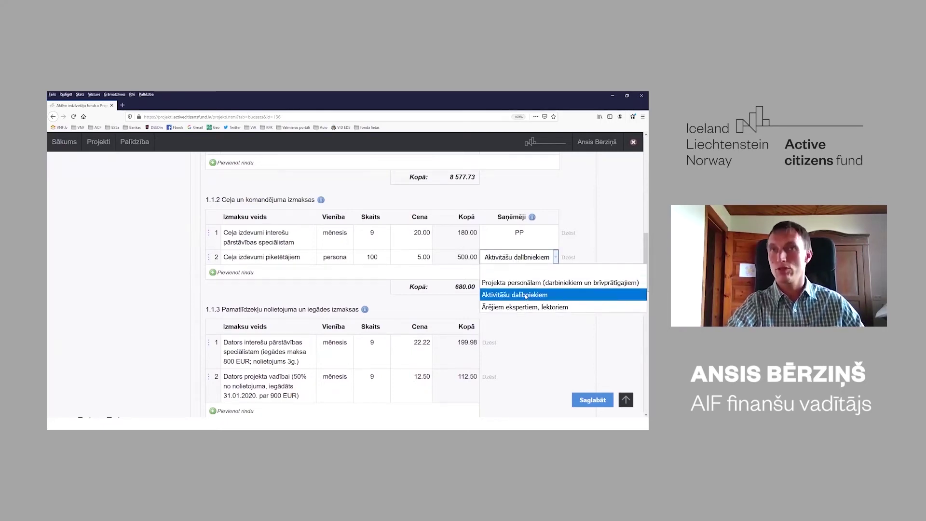
{"action": "left_click", "coordinate": [526, 295]}
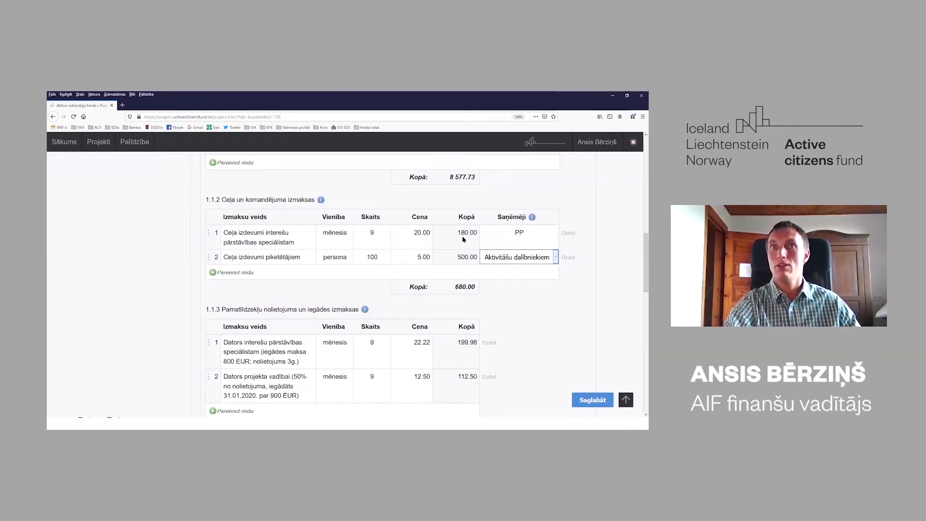
{"action": "left_click", "coordinate": [515, 288]}
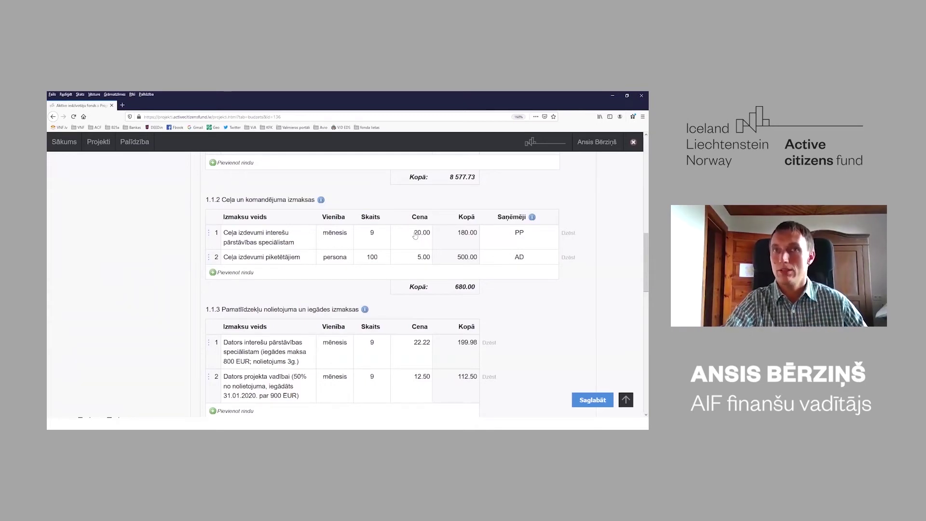
Enter "*20" in the explanation text field of section 2, Skaidrojumi budžeta pozīcijām.
{"action": "scroll", "coordinate": [427, 257], "scroll_direction": "down", "scroll_amount": 1}
{"action": "scroll", "coordinate": [426, 257], "scroll_direction": "down", "scroll_amount": 10}
{"action": "scroll", "coordinate": [240, 296], "scroll_direction": "up", "scroll_amount": 1}
{"action": "scroll", "coordinate": [240, 297], "scroll_direction": "down", "scroll_amount": 1}
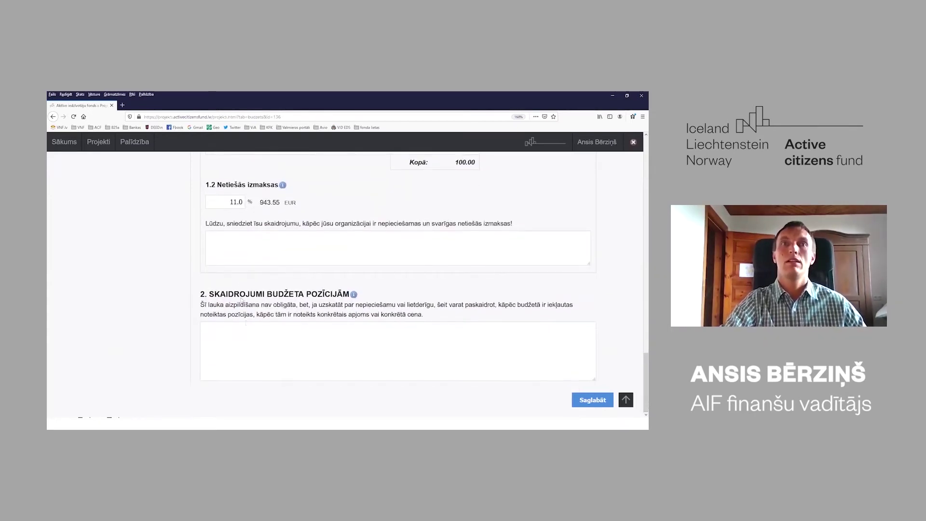
{"action": "left_click", "coordinate": [250, 333]}
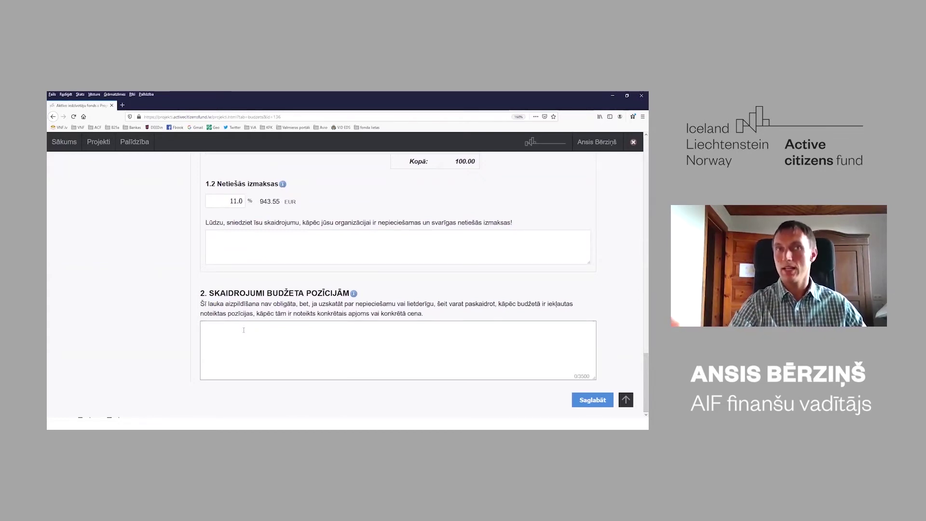
{"action": "type", "text": "*20"}
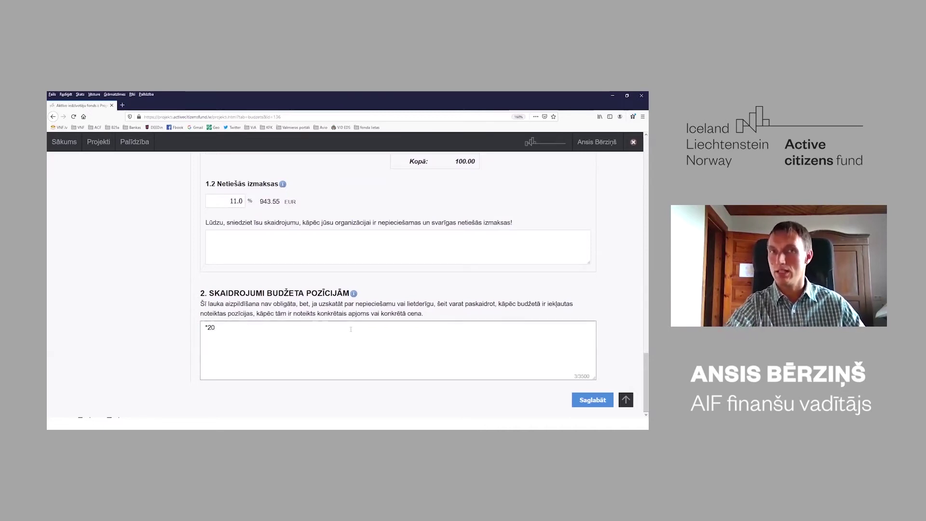
Set the quantity of the Dators interešu pārstāvības speciālistam row in table 1.1.3 to 6.
{"action": "scroll", "coordinate": [356, 338], "scroll_direction": "up", "scroll_amount": 2}
{"action": "scroll", "coordinate": [355, 337], "scroll_direction": "up", "scroll_amount": 5}
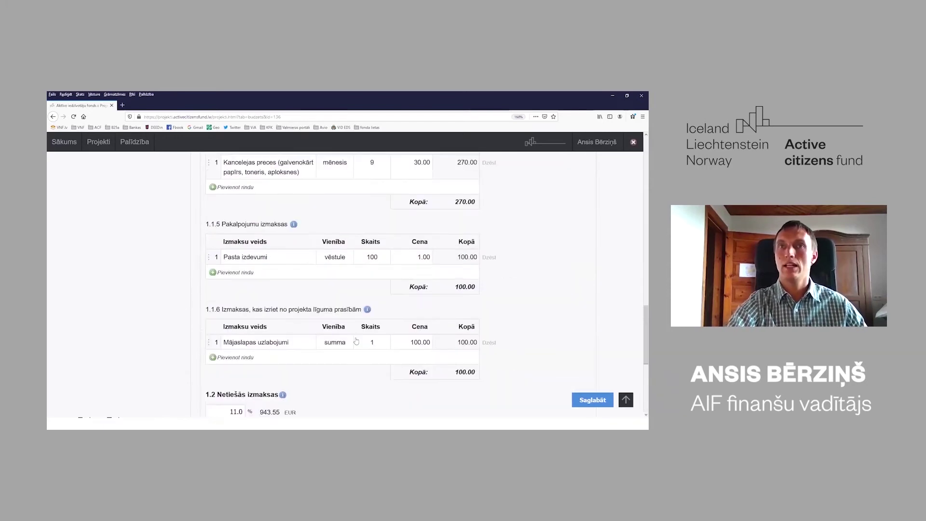
{"action": "scroll", "coordinate": [356, 340], "scroll_direction": "up", "scroll_amount": 20}
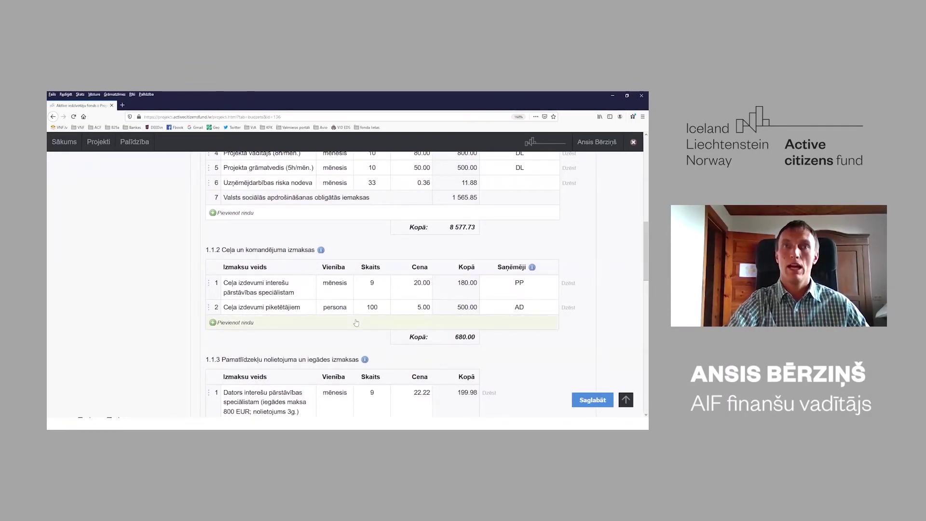
{"action": "scroll", "coordinate": [356, 322], "scroll_direction": "down", "scroll_amount": 3}
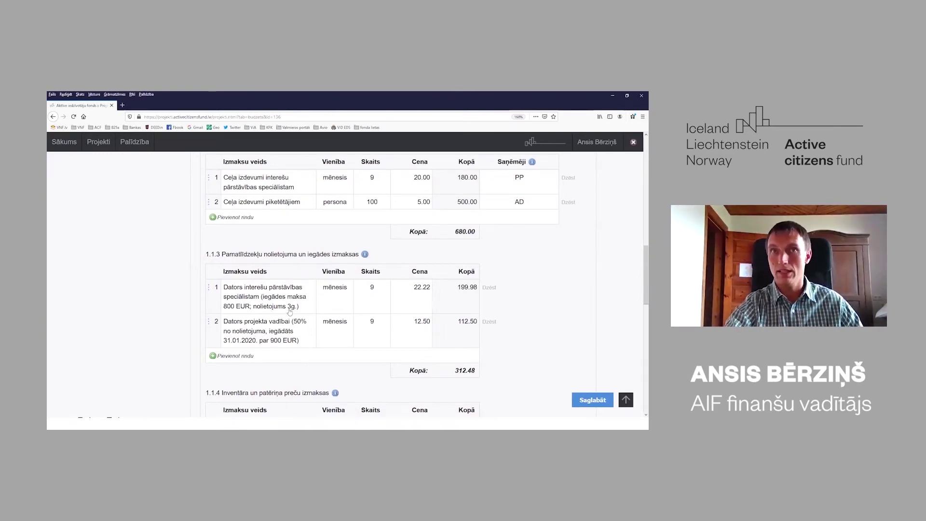
{"action": "left_click", "coordinate": [371, 297]}
{"action": "type", "text": "6"}
{"action": "left_click", "coordinate": [475, 280]}
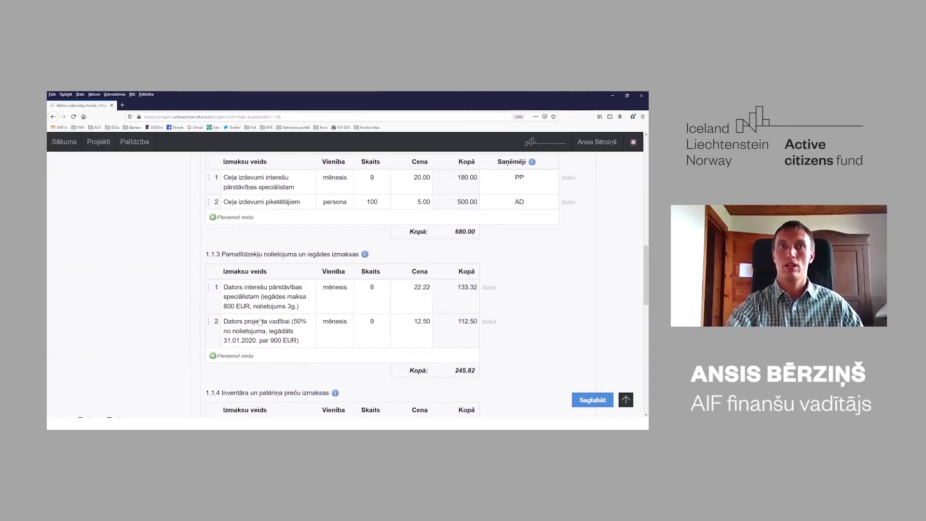
Set the quantity of the Dators interešu pārstāvības speciālistam row back to 9.
{"action": "left_click", "coordinate": [372, 288]}
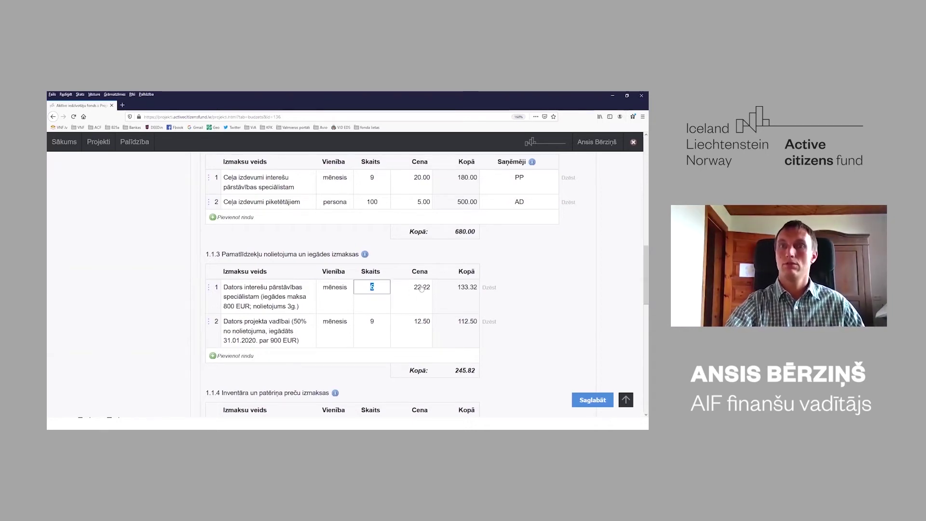
{"action": "type", "text": "9"}
{"action": "left_click", "coordinate": [598, 300]}
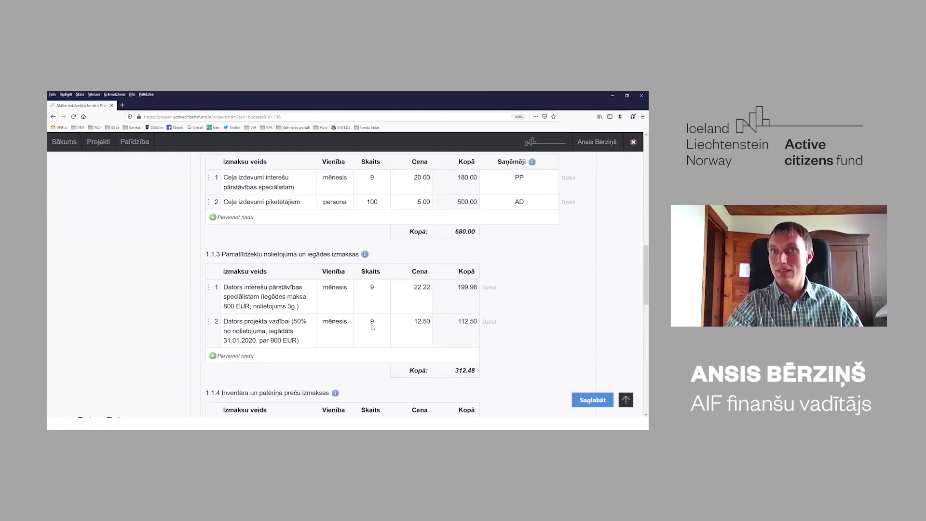
Examine the computer depreciation rows in table 1.1.3 and the inventory, service and contract-requirement cost tables 1.1.4 to 1.1.6.
{"action": "double_click", "coordinate": [461, 321]}
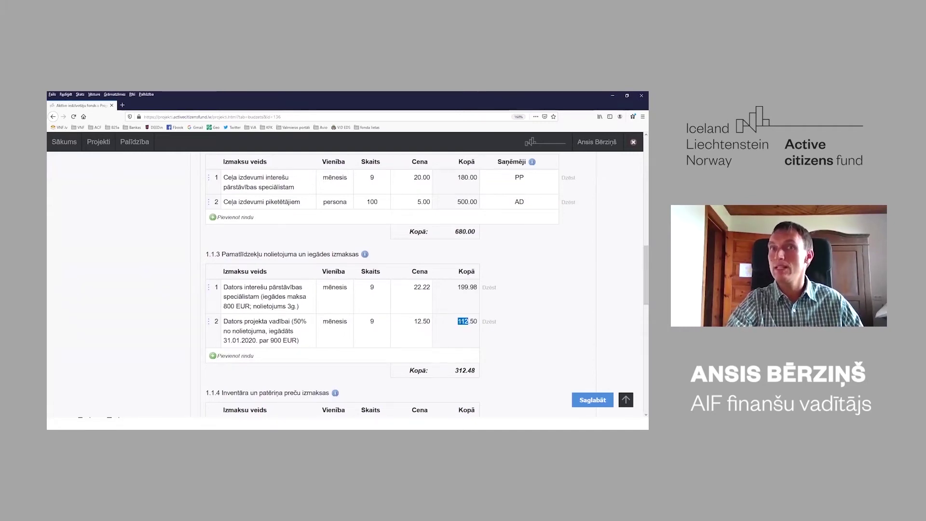
{"action": "left_click", "coordinate": [549, 327]}
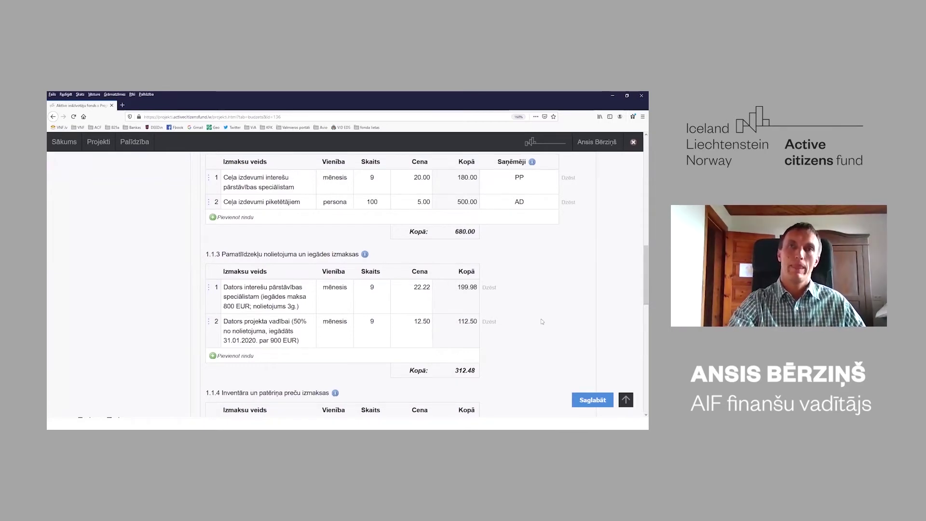
{"action": "scroll", "coordinate": [542, 322], "scroll_direction": "down", "scroll_amount": 2}
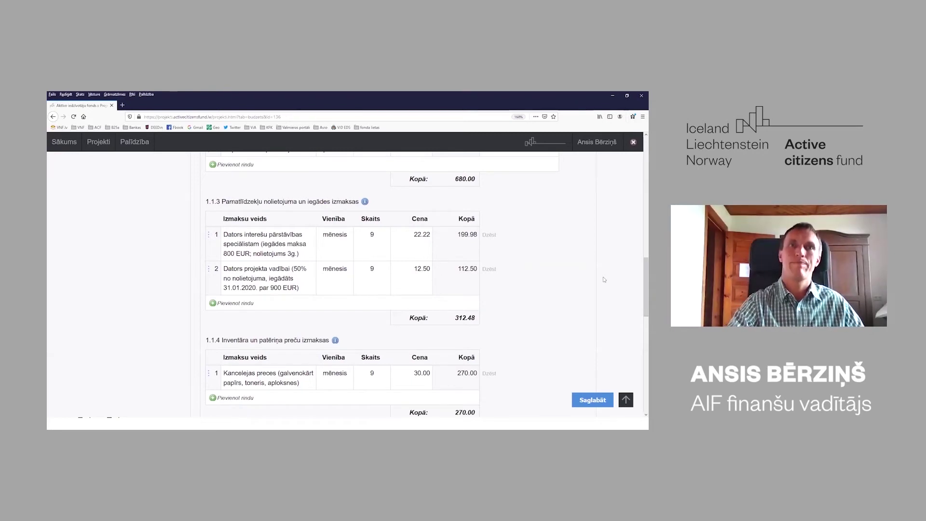
{"action": "scroll", "coordinate": [571, 284], "scroll_direction": "down", "scroll_amount": 1}
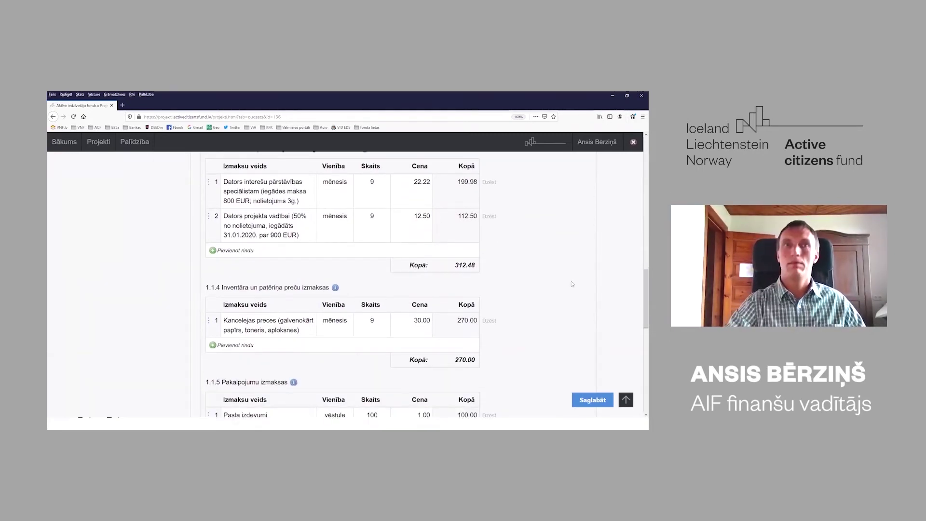
{"action": "scroll", "coordinate": [575, 289], "scroll_direction": "down", "scroll_amount": 1}
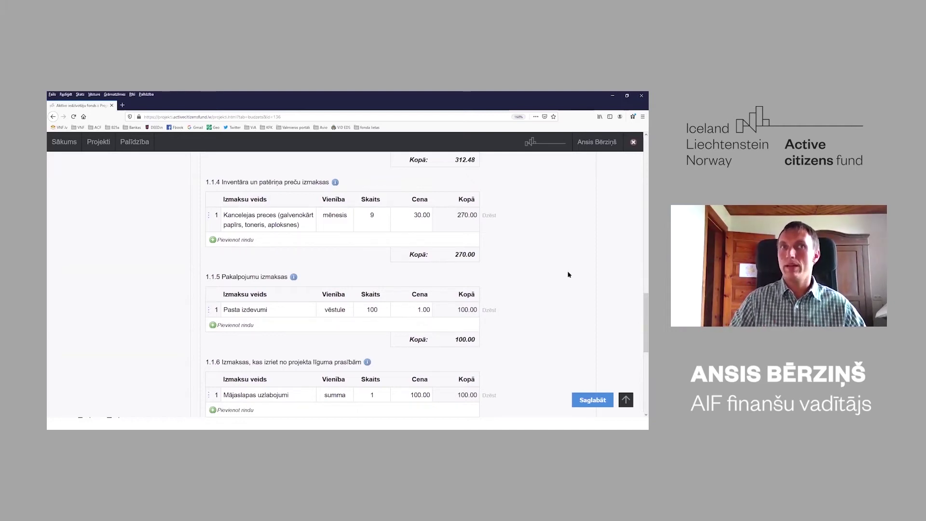
{"action": "scroll", "coordinate": [568, 275], "scroll_direction": "up", "scroll_amount": 2}
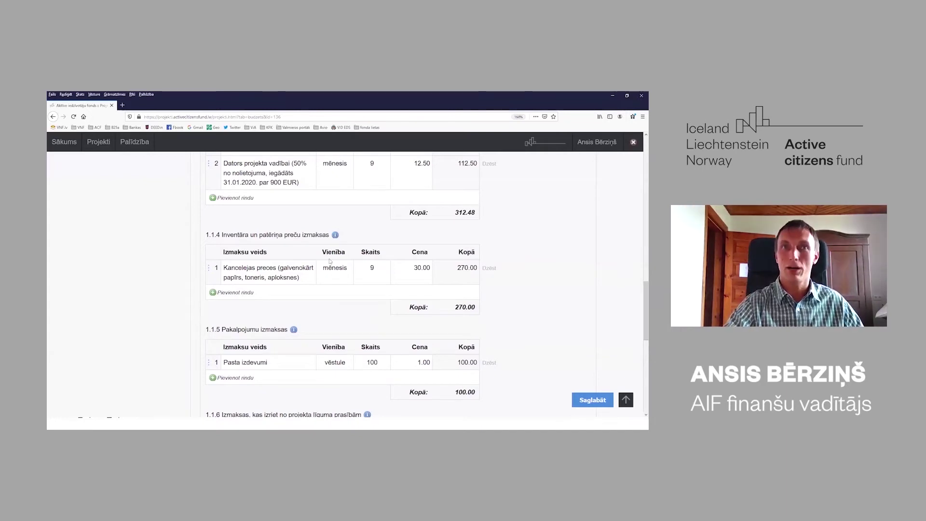
{"action": "double_click", "coordinate": [292, 235]}
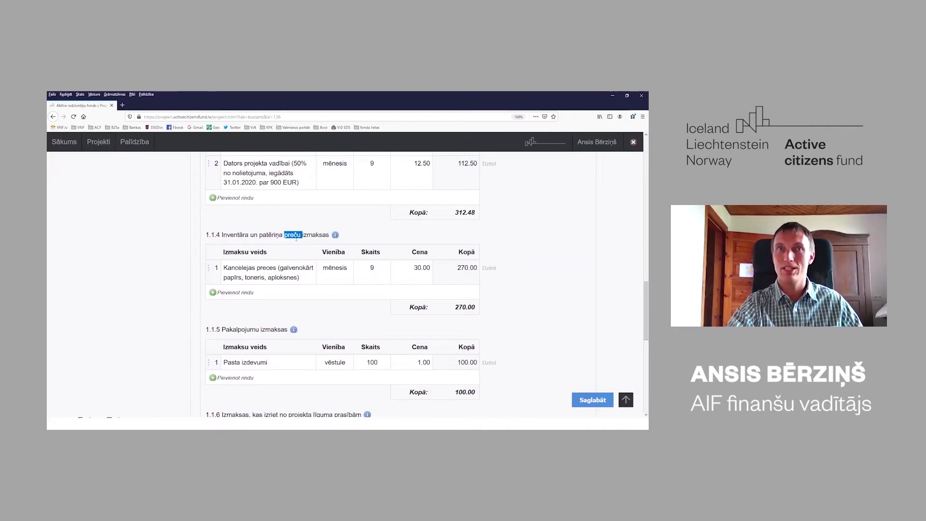
{"action": "double_click", "coordinate": [241, 330]}
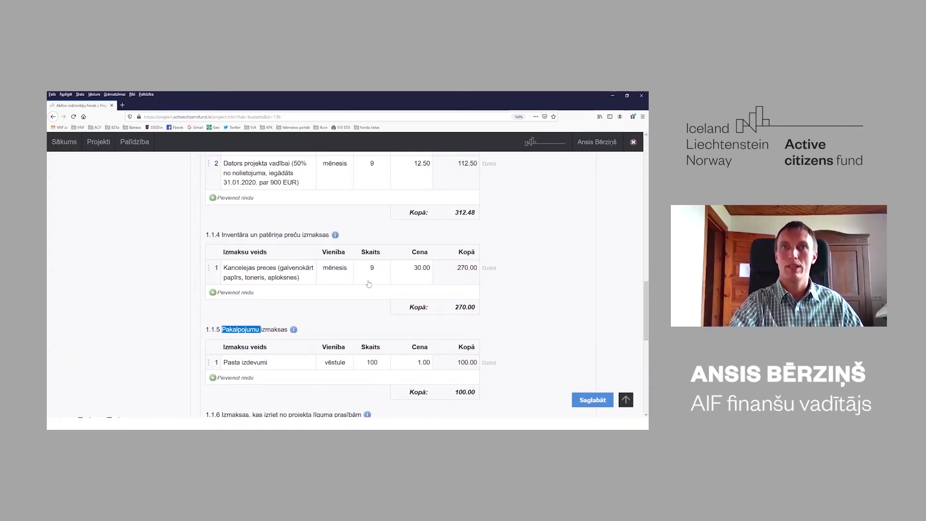
{"action": "scroll", "coordinate": [431, 277], "scroll_direction": "down", "scroll_amount": 3}
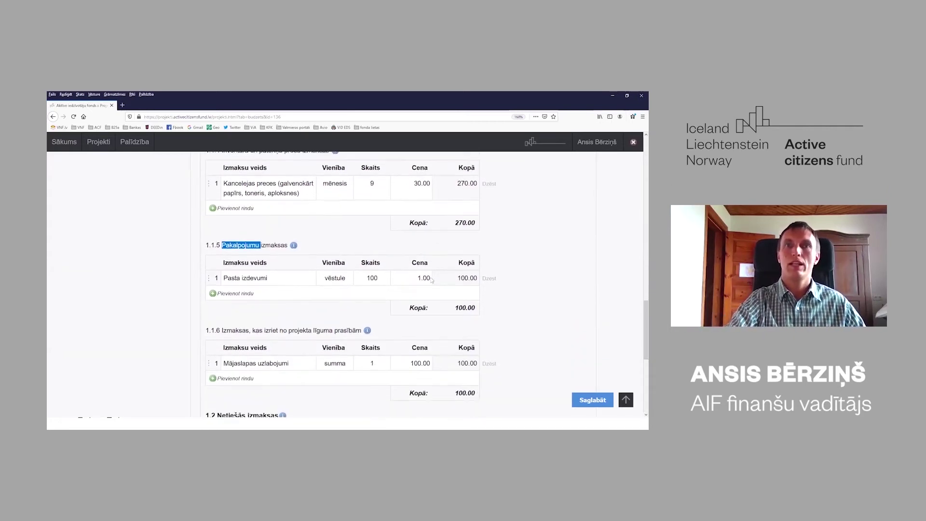
{"action": "scroll", "coordinate": [431, 278], "scroll_direction": "down", "scroll_amount": 1}
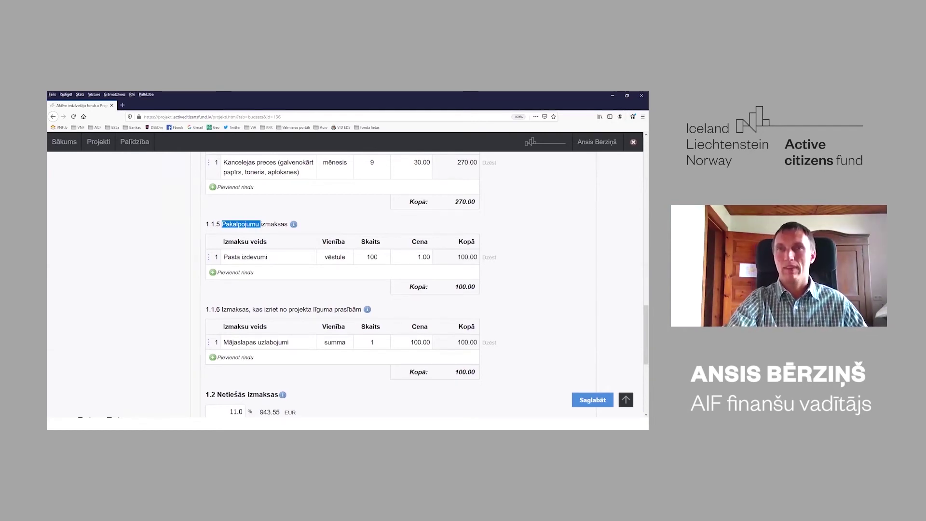
{"action": "left_click_drag", "start_coordinate": [222, 309], "coordinate": [249, 309]}
{"action": "left_click", "coordinate": [254, 307]}
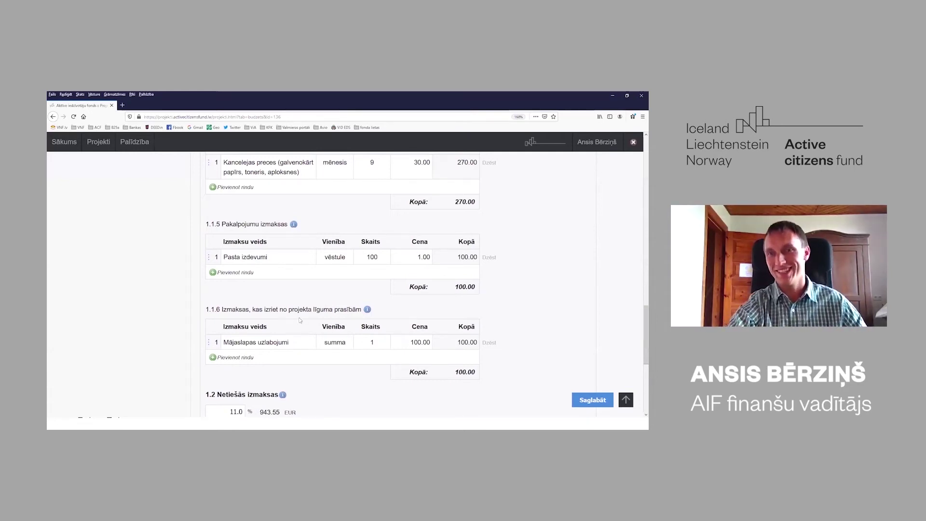
Set the indirect costs percentage in section 1.2, Netiešās izmaksas, to 10%.
{"action": "scroll", "coordinate": [323, 309], "scroll_direction": "down", "scroll_amount": 1}
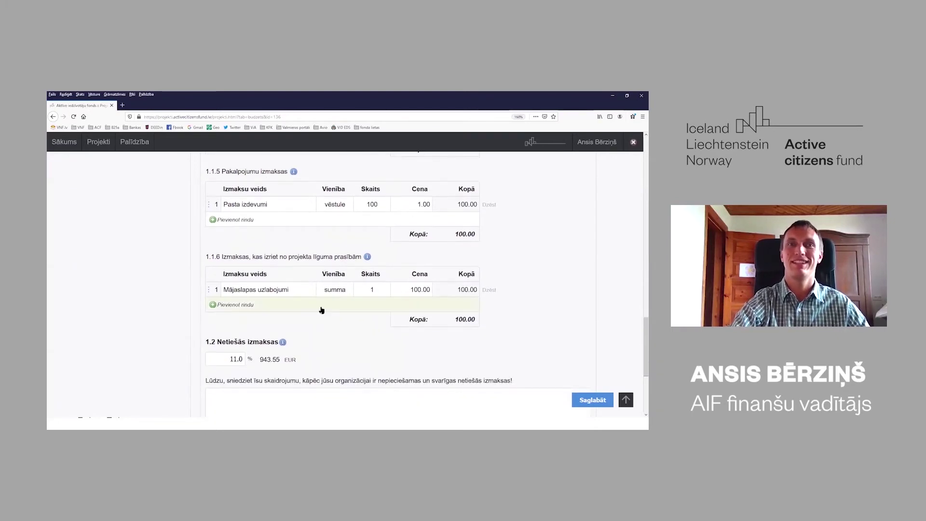
{"action": "scroll", "coordinate": [322, 313], "scroll_direction": "down", "scroll_amount": 1}
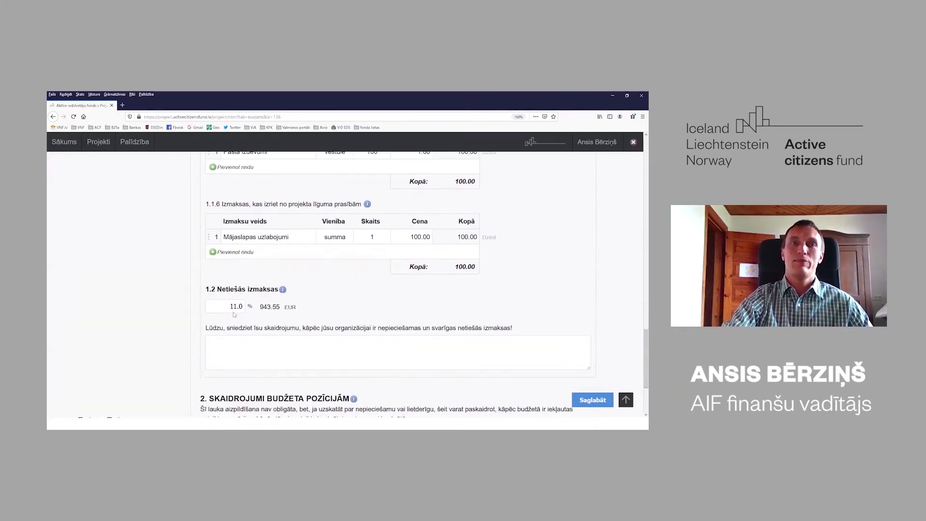
{"action": "left_click", "coordinate": [219, 306]}
{"action": "type", "text": "10"}
{"action": "left_click", "coordinate": [354, 309]}
Set the Netiešās izmaksas percentage back to 11%.
{"action": "left_click", "coordinate": [213, 306]}
{"action": "type", "text": "11"}
{"action": "left_click", "coordinate": [339, 306]}
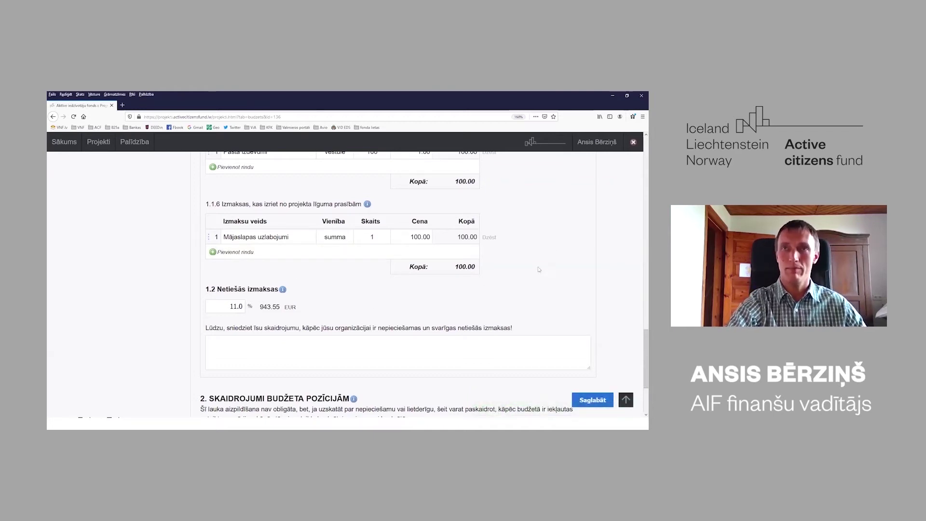
Switch from the budget form to the slide presentation and advance to the Var noderēt slide.
{"action": "left_click", "coordinate": [612, 95]}
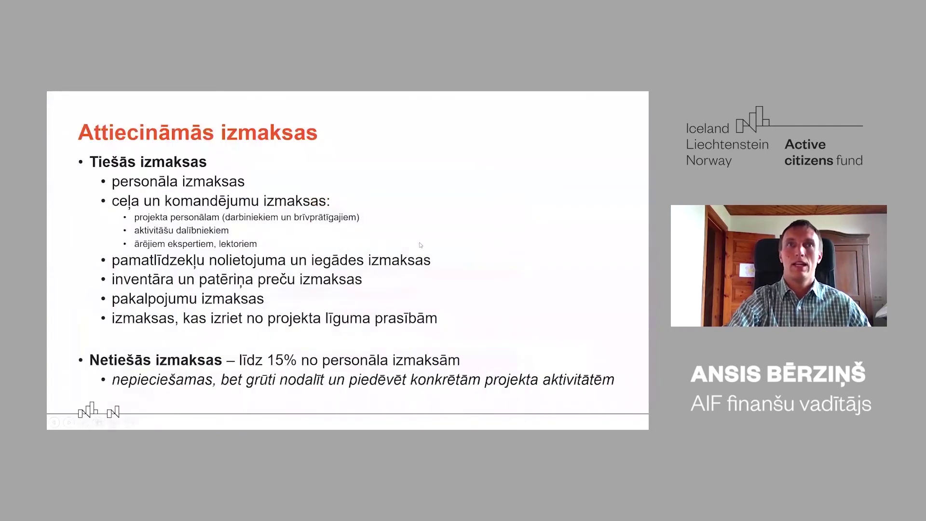
{"action": "left_click", "coordinate": [420, 245]}
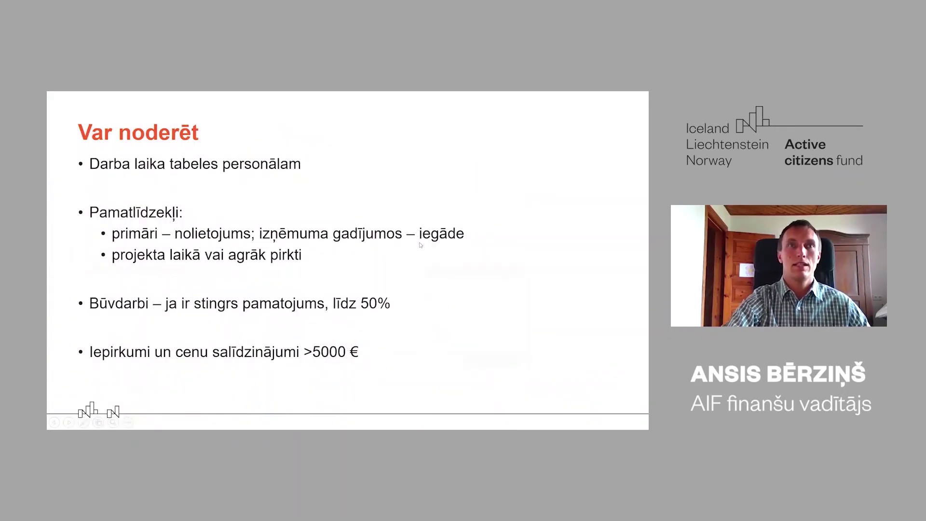